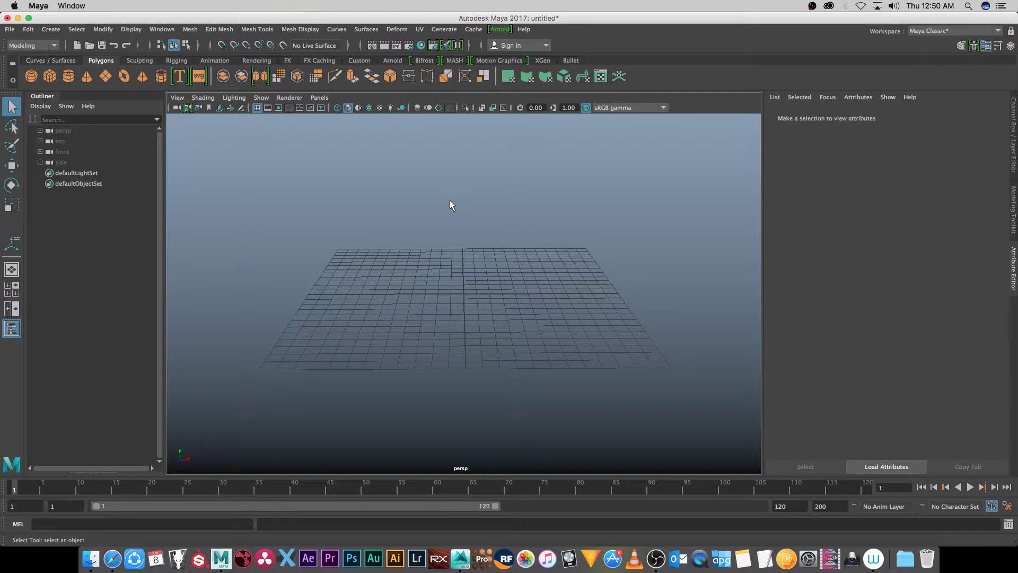
Step: Create a polygon sphere and scale it up about six times
left_click_drag(442, 300, 445, 325, "alt")
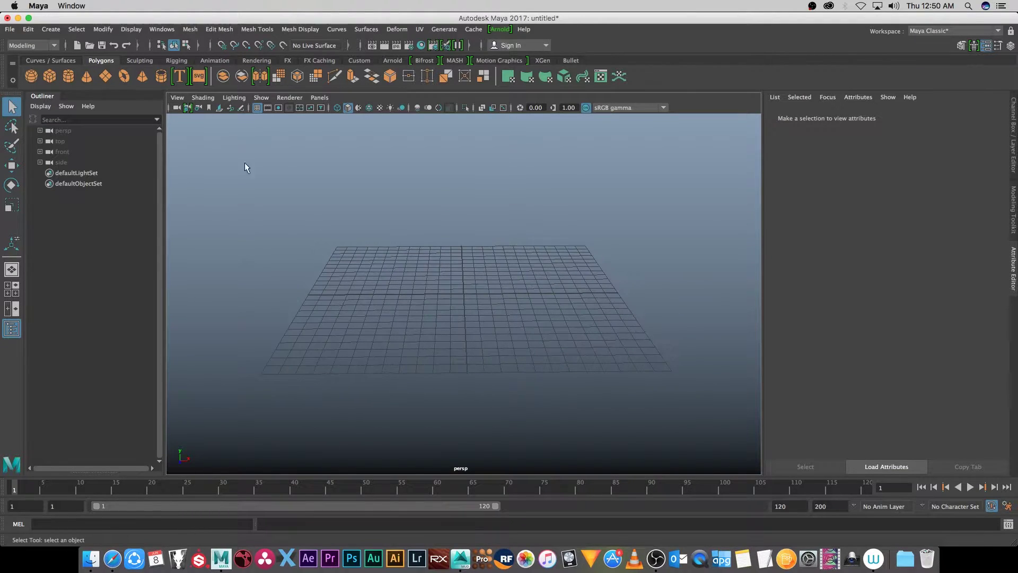
left_click(31, 76)
key("r")
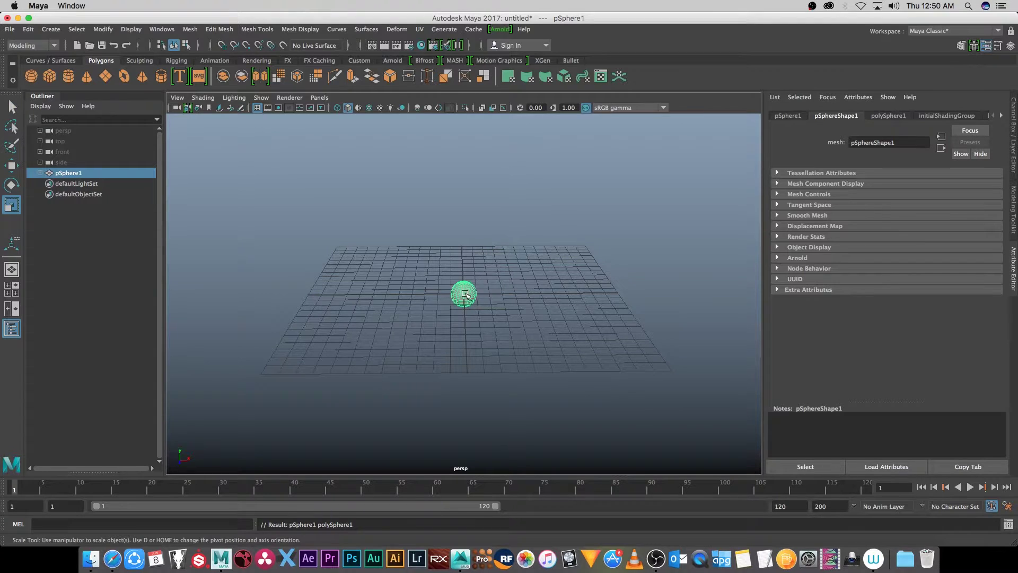
left_click_drag(463, 294, 549, 289)
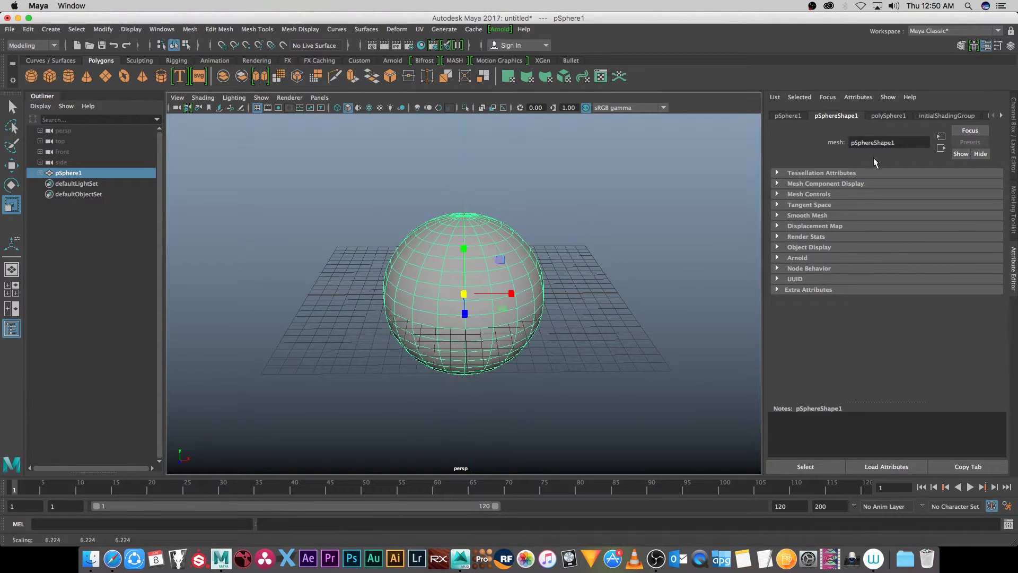
Step: Set the sphere's Subdivisions Axis and Height to 100, then deselect it
left_click(889, 117)
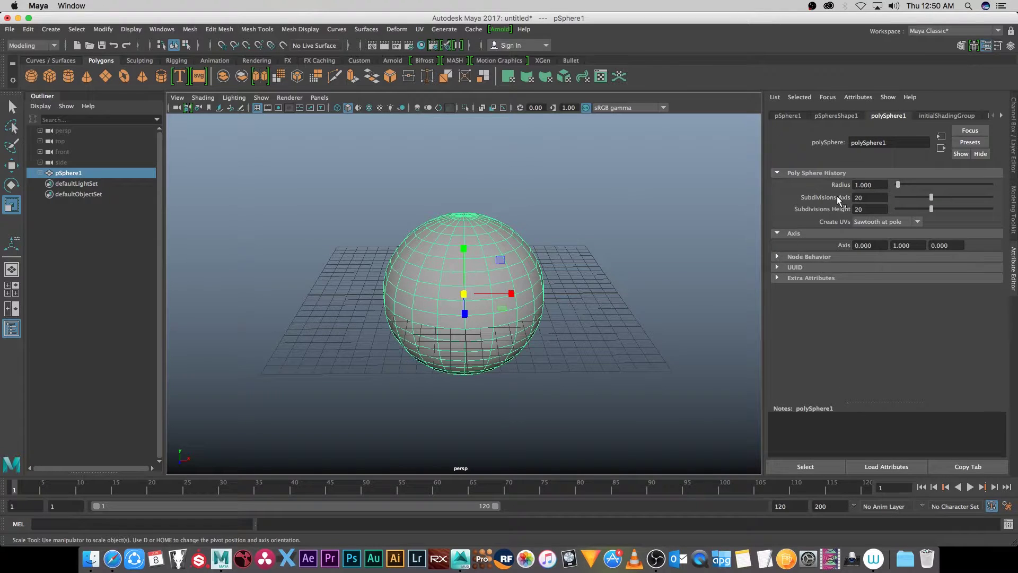
left_click_drag(929, 199, 1014, 192)
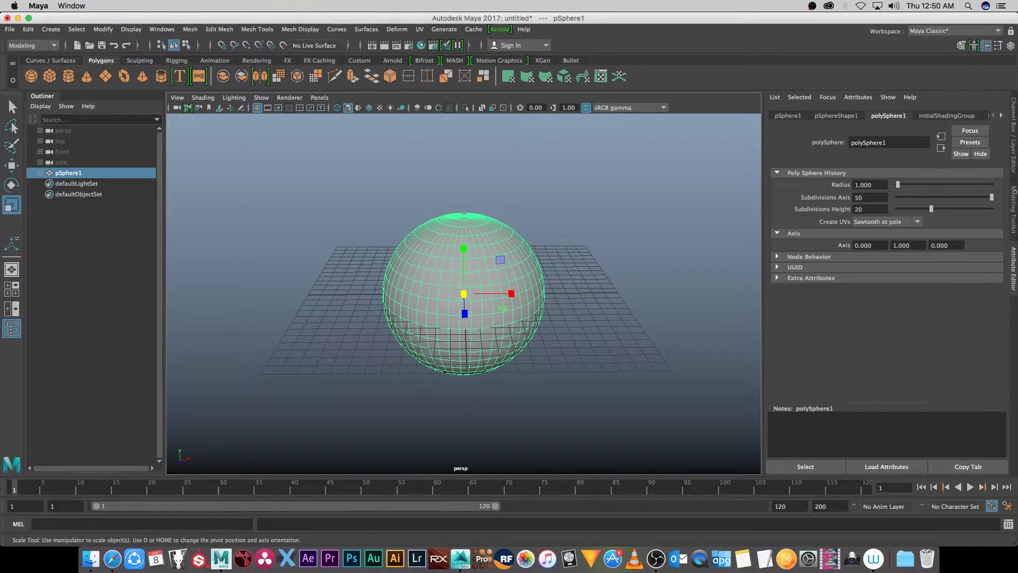
left_click_drag(931, 209, 1015, 206)
double_click(868, 198)
type("100")
key("Tab")
type("100")
key("Return")
left_click_drag(563, 291, 581, 313, "alt")
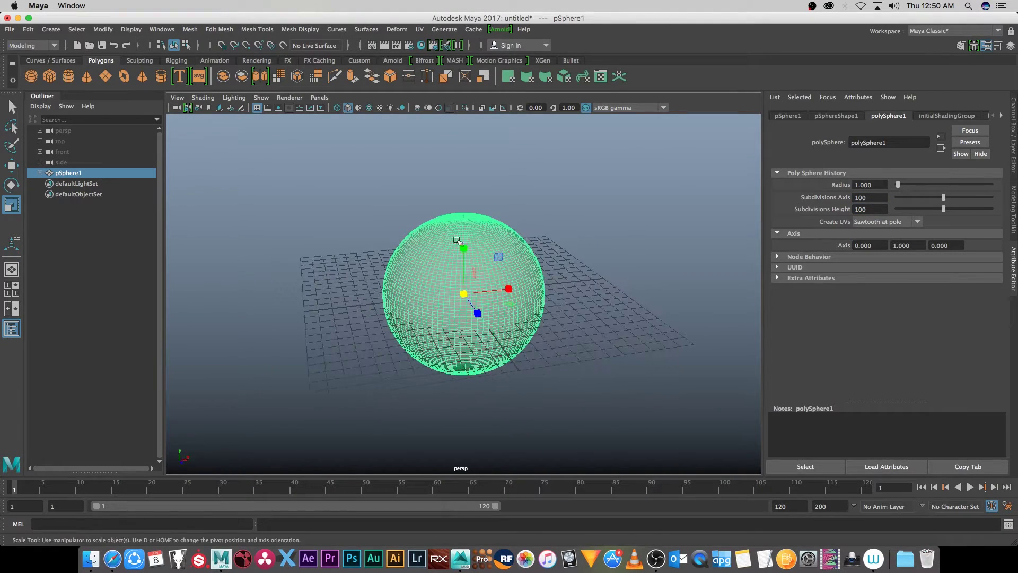
key("q")
left_click(596, 233)
left_click_drag(600, 251, 590, 302, "alt")
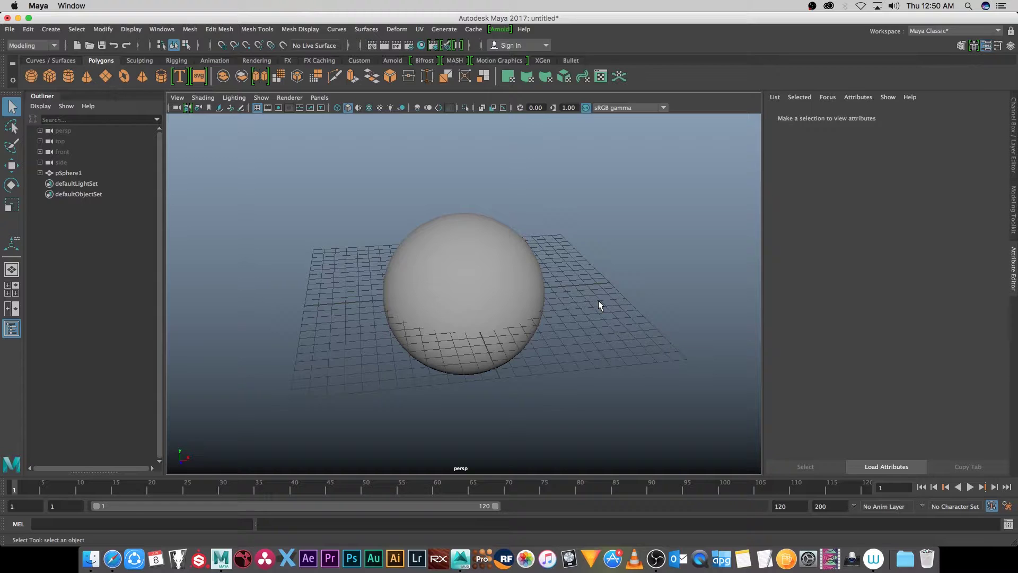
Step: Select the sphere and start Export Selection with the OBJexport file type
left_click_drag(533, 240, 574, 254, "alt")
left_click(469, 316)
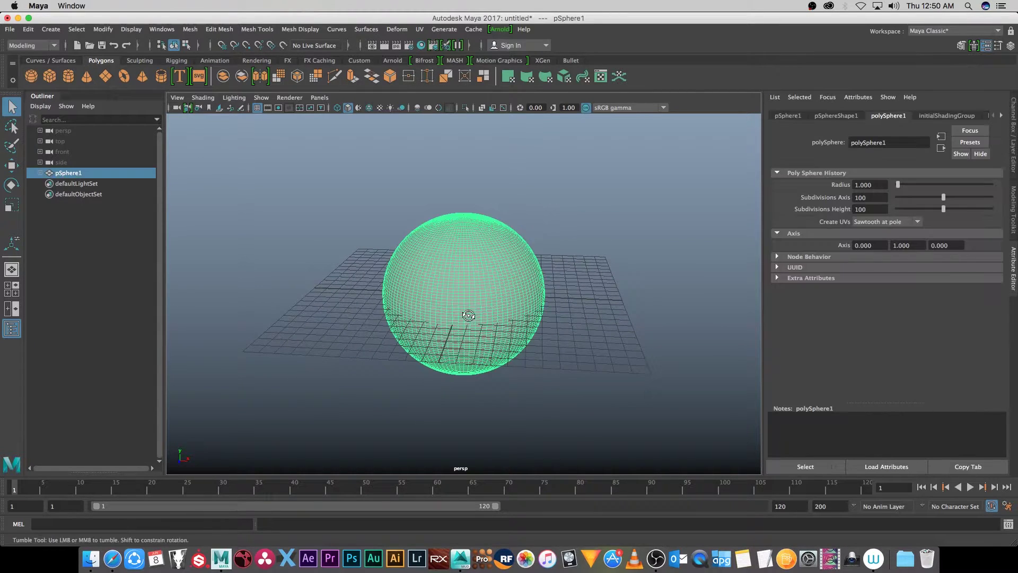
left_click_drag(468, 316, 375, 289, "alt")
left_click(10, 29)
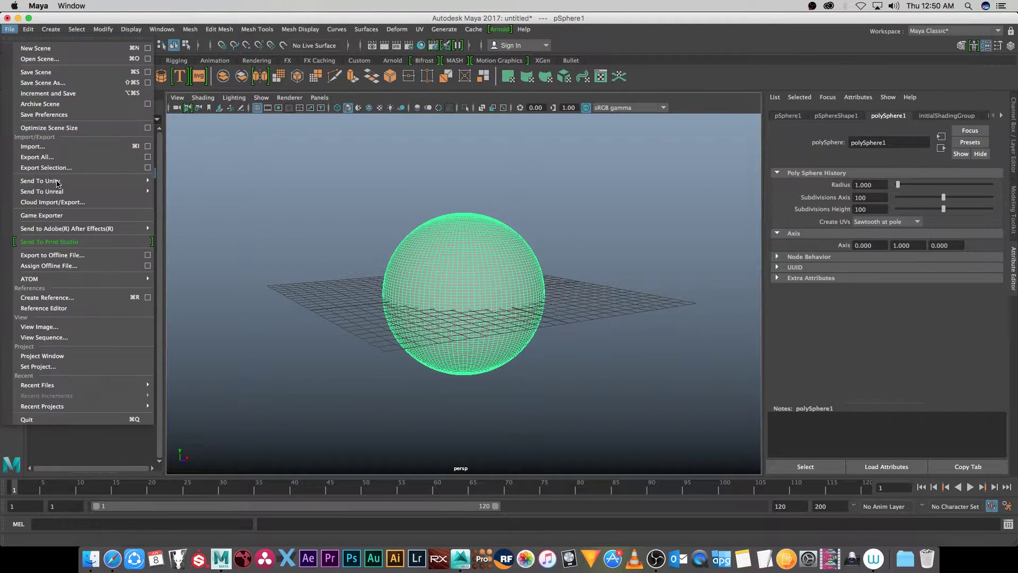
left_click(53, 169)
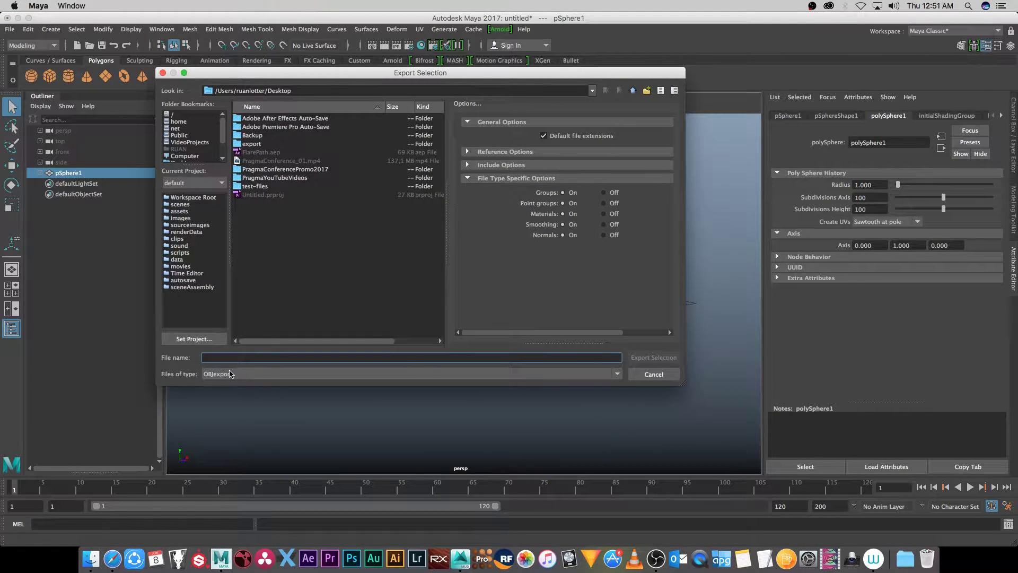
left_click(230, 374)
left_click(218, 446)
Step: Save the export as Mesh in the Tutorial – Maya To Mudbox folder
left_click(592, 91)
left_click(255, 133)
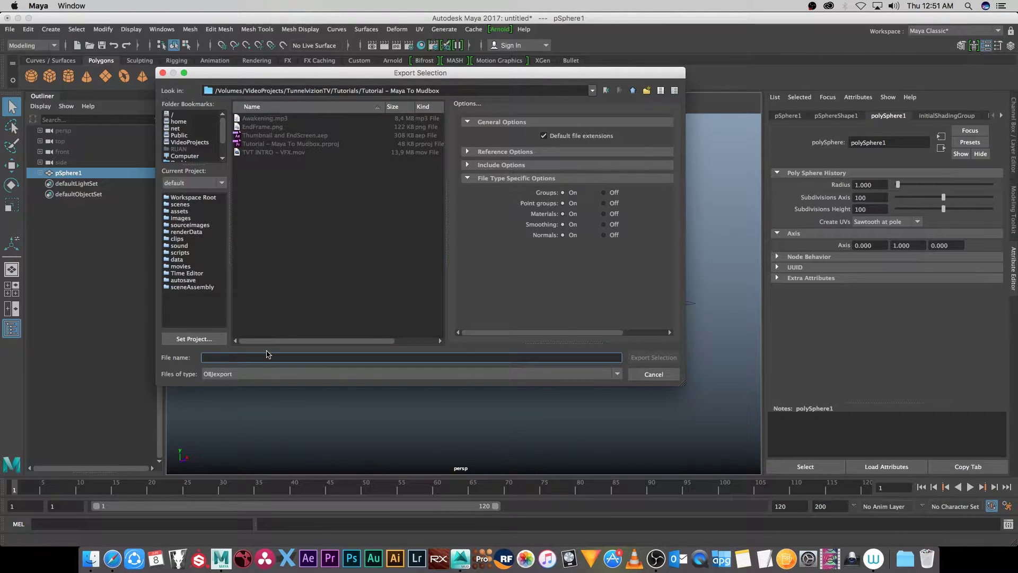
type("Mesh")
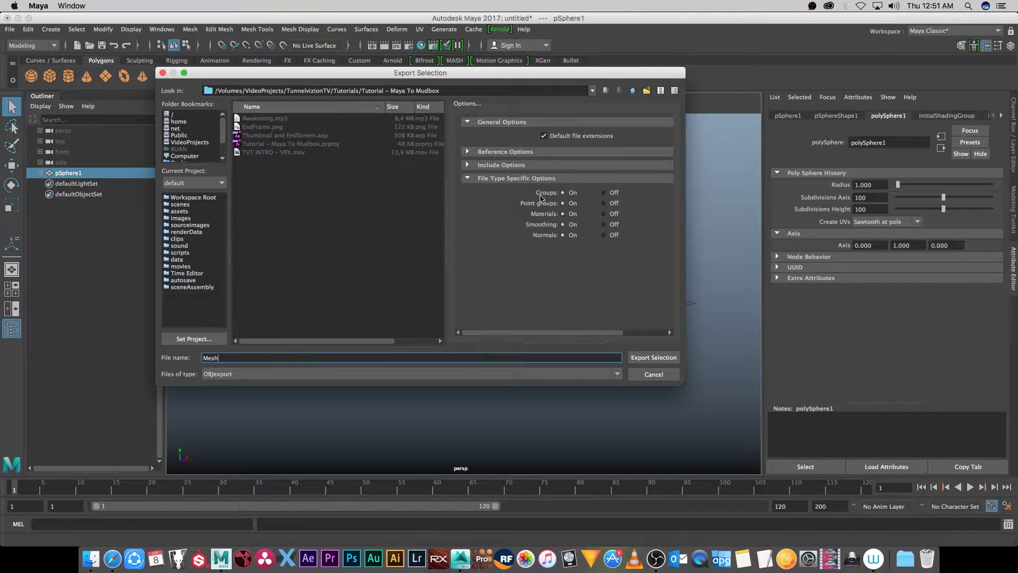
left_click(666, 360)
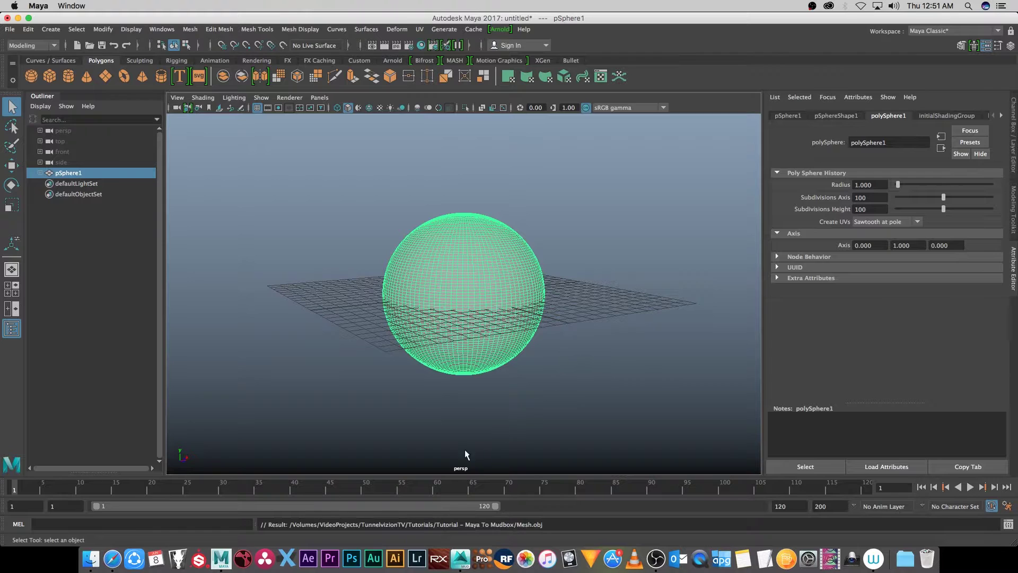
Step: In Mudbox, open Mesh.obj and choose Keep this Mesh at the high-valence warning
left_click(460, 558)
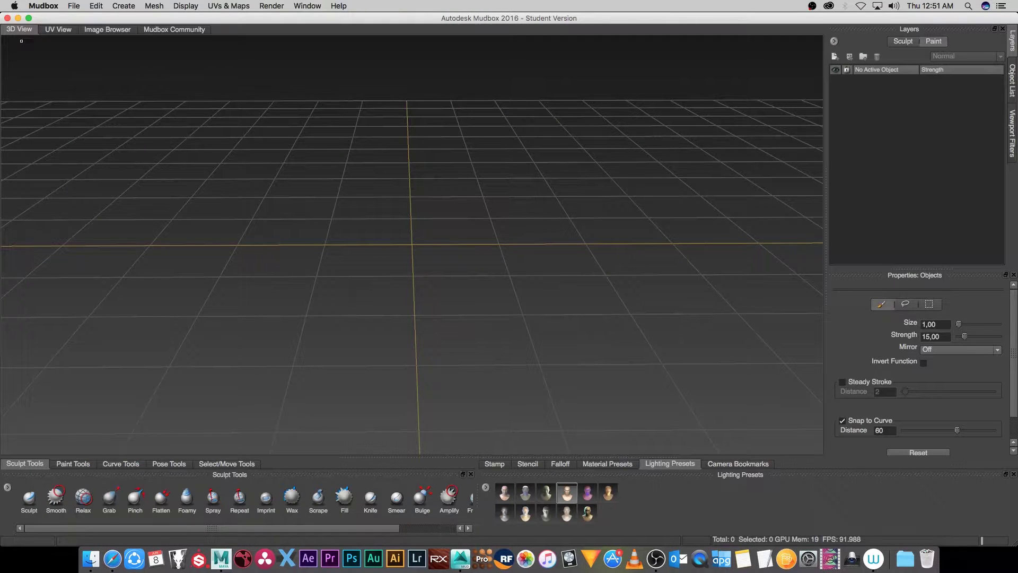
left_click(70, 9)
left_click(80, 30)
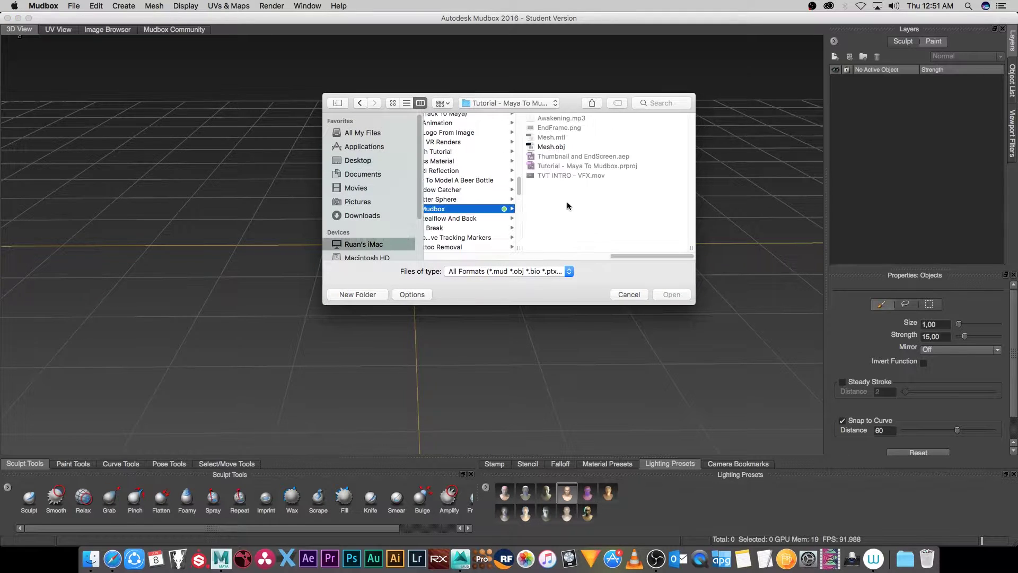
left_click(550, 147)
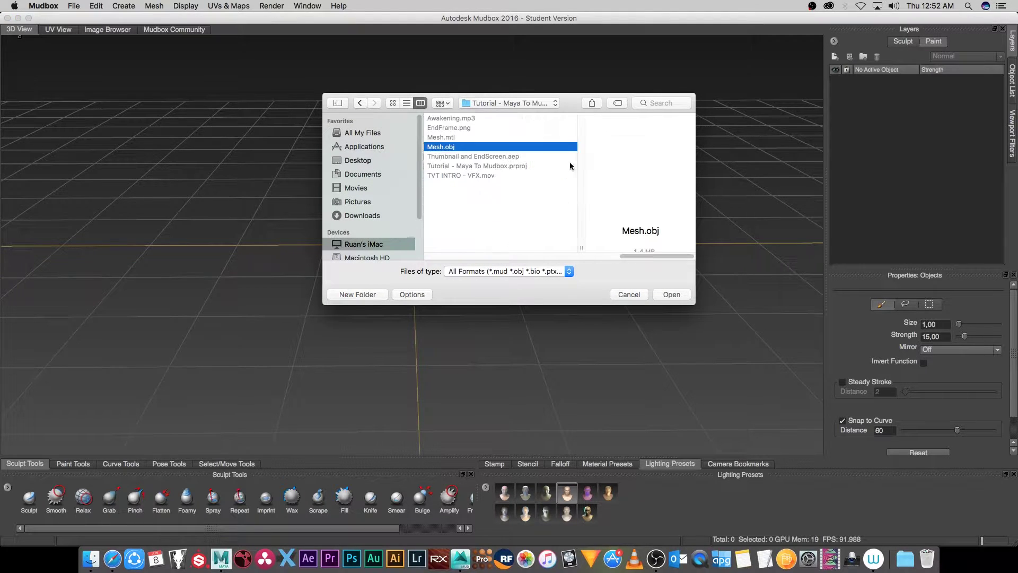
left_click(661, 296)
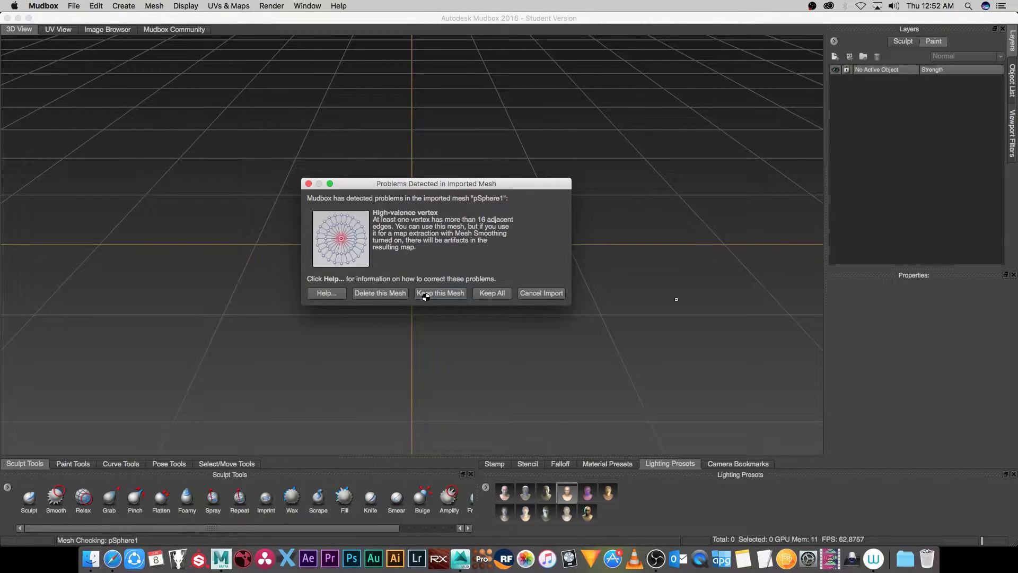
left_click(446, 293)
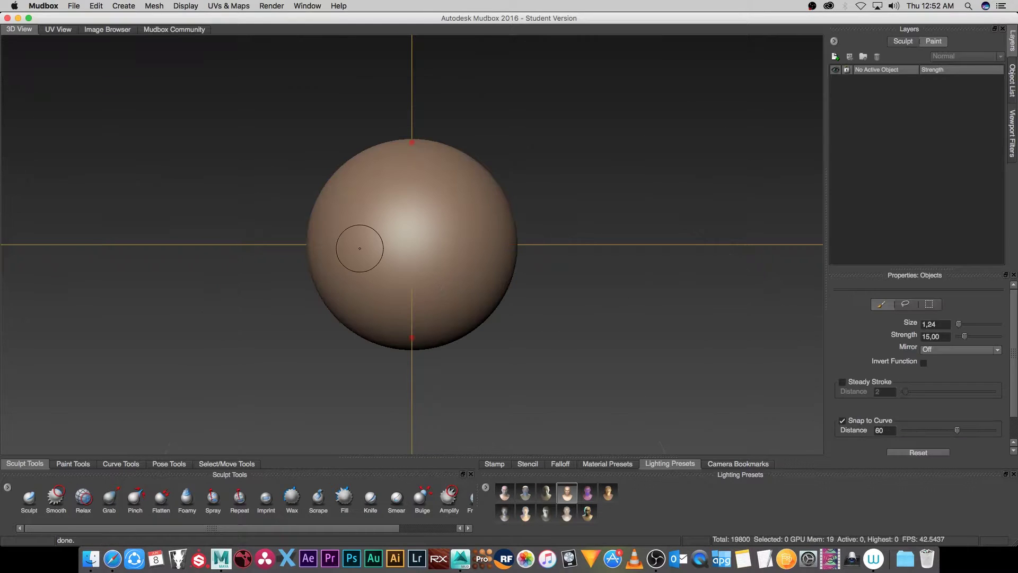
Step: Sculpt bumps onto the sphere with the Sculpt brush at size 2, strength 1
mouse_move(416, 291)
left_mouse_down("alt")
mouse_move(432, 295)
mouse_move(433, 232)
mouse_move(402, 287)
mouse_move(444, 248)
left_mouse_up("alt")
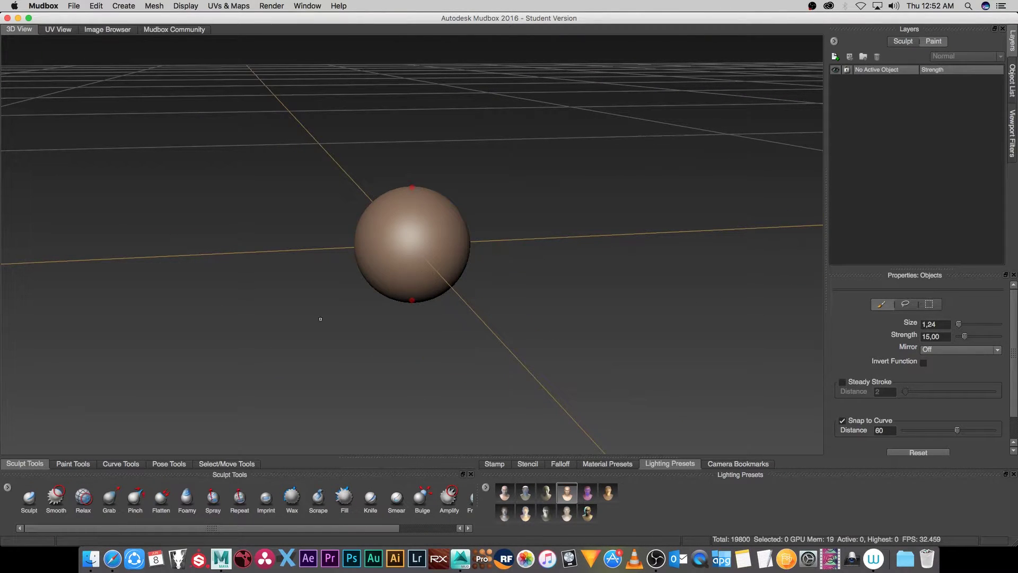
left_click(30, 511)
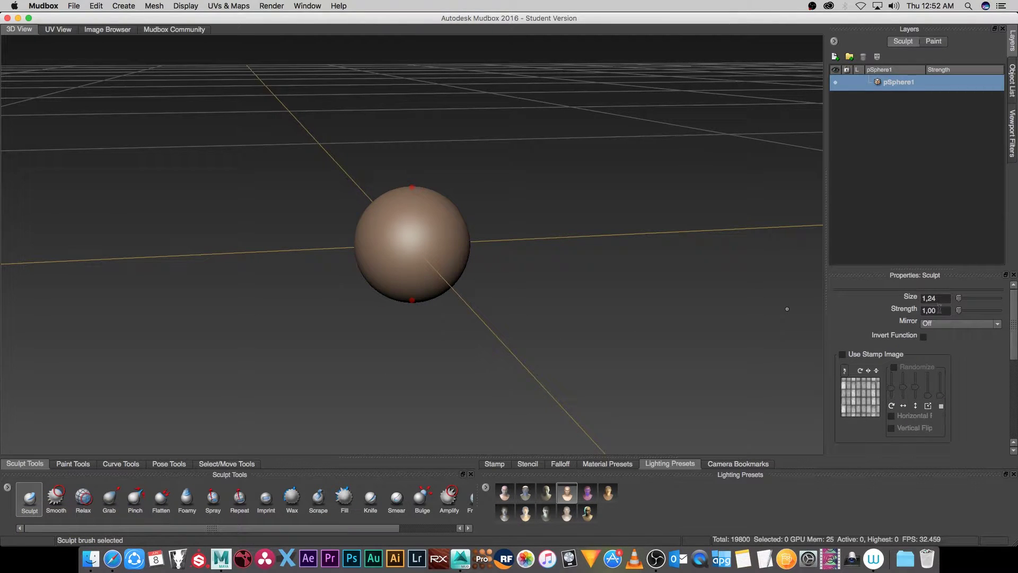
left_click(929, 299)
key("Tab")
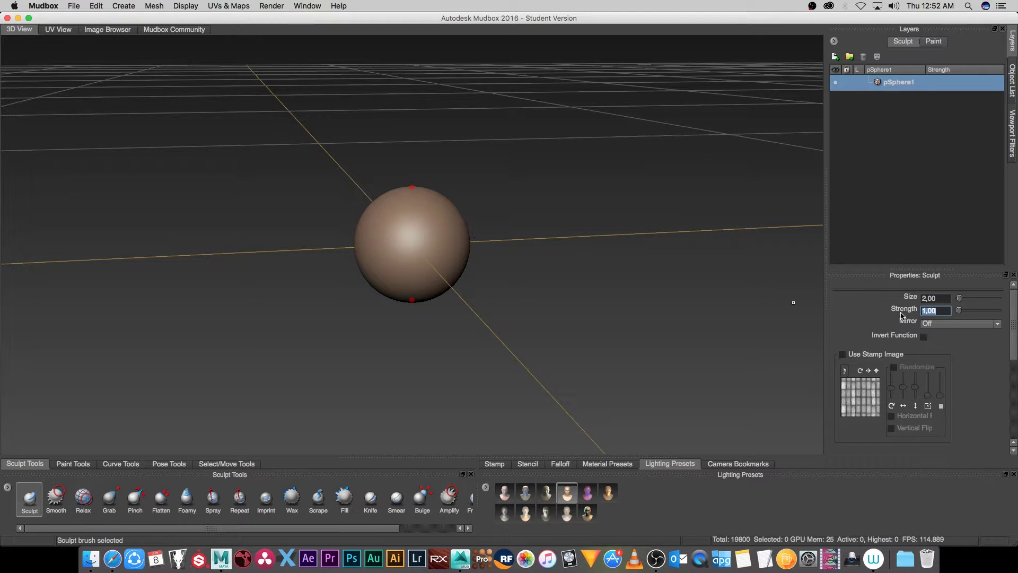
left_click_drag(407, 242, 415, 240)
mouse_move(477, 257)
left_mouse_down("alt")
mouse_move(489, 238)
mouse_move(451, 246)
mouse_move(435, 231)
mouse_move(421, 238)
mouse_move(438, 237)
mouse_move(398, 269)
mouse_move(328, 399)
left_mouse_up("alt")
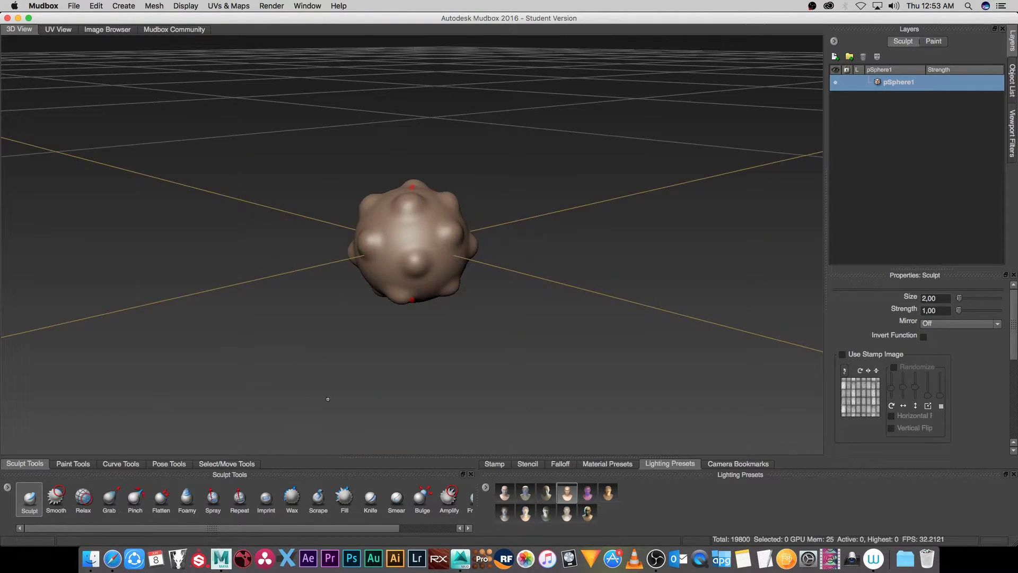
Step: Set the Paint Brush to a near-black colour at size 5
left_click(73, 463)
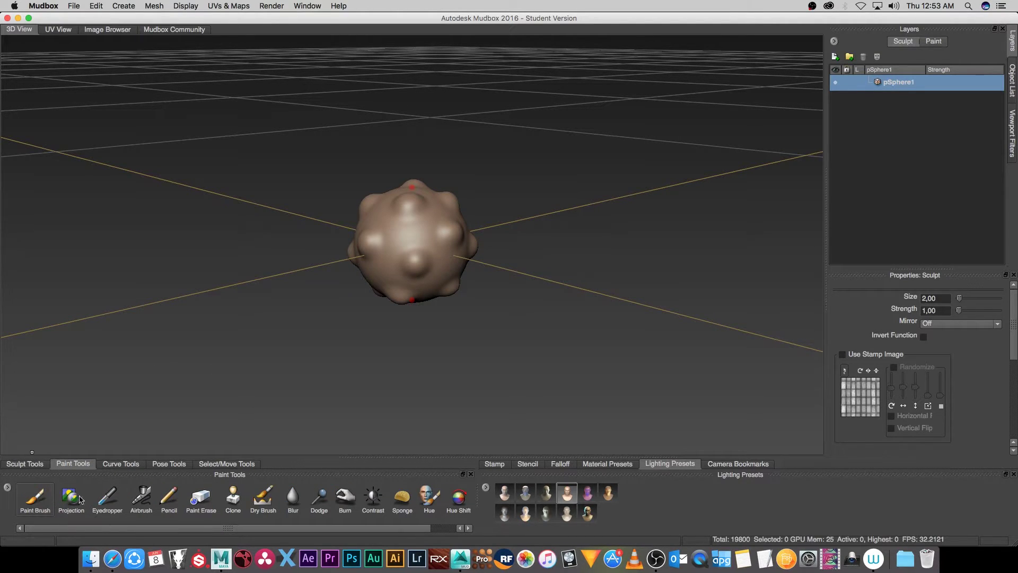
left_click(35, 498)
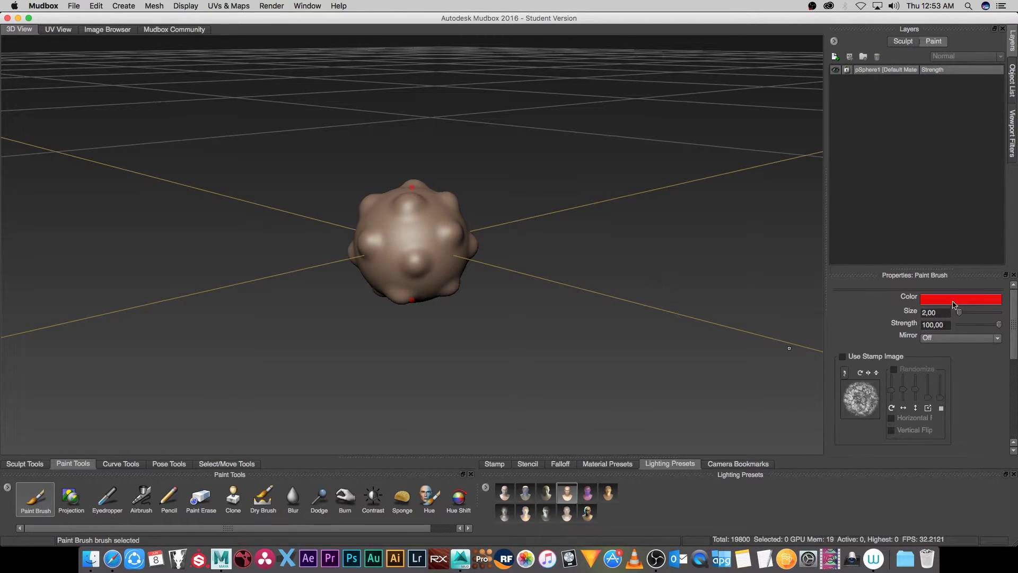
left_click(954, 299)
left_click_drag(61, 161, 45, 142)
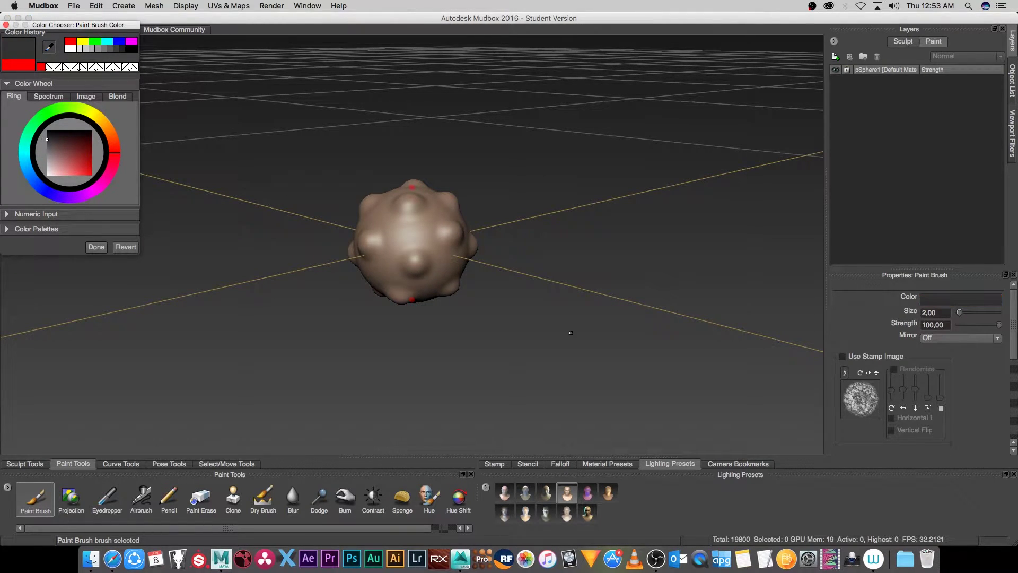
left_click(96, 247)
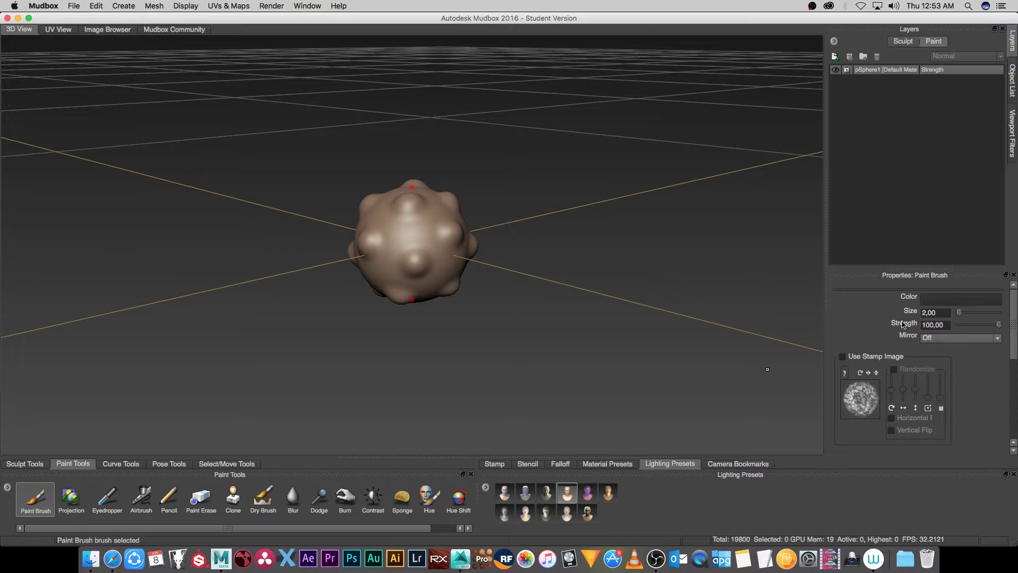
left_click(935, 312)
type("5")
key("Tab")
Step: Create Paint Layer 1 as a 2048 Diffuse paint layer on the sphere
left_click(396, 255)
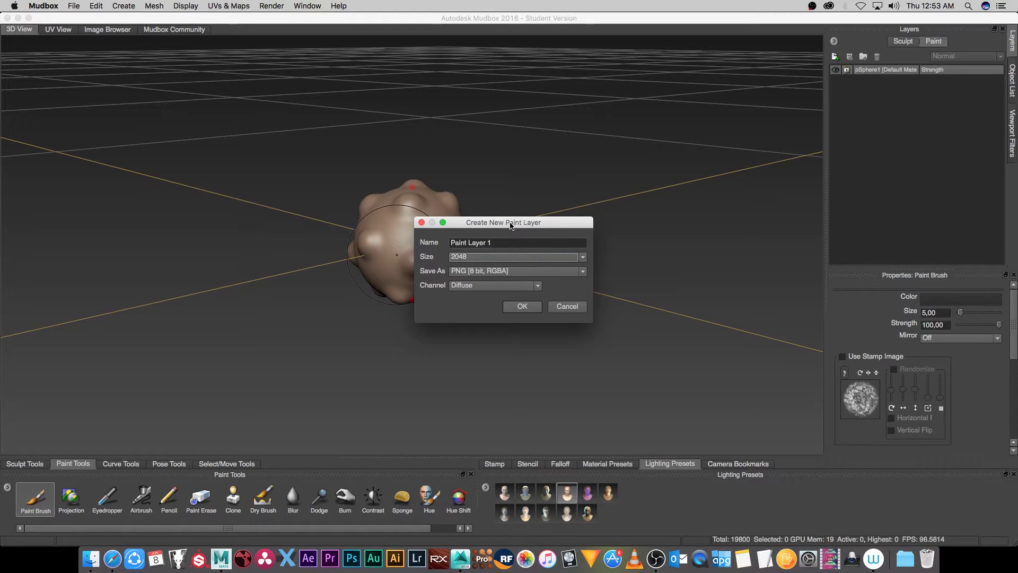
left_click_drag(510, 225, 499, 221)
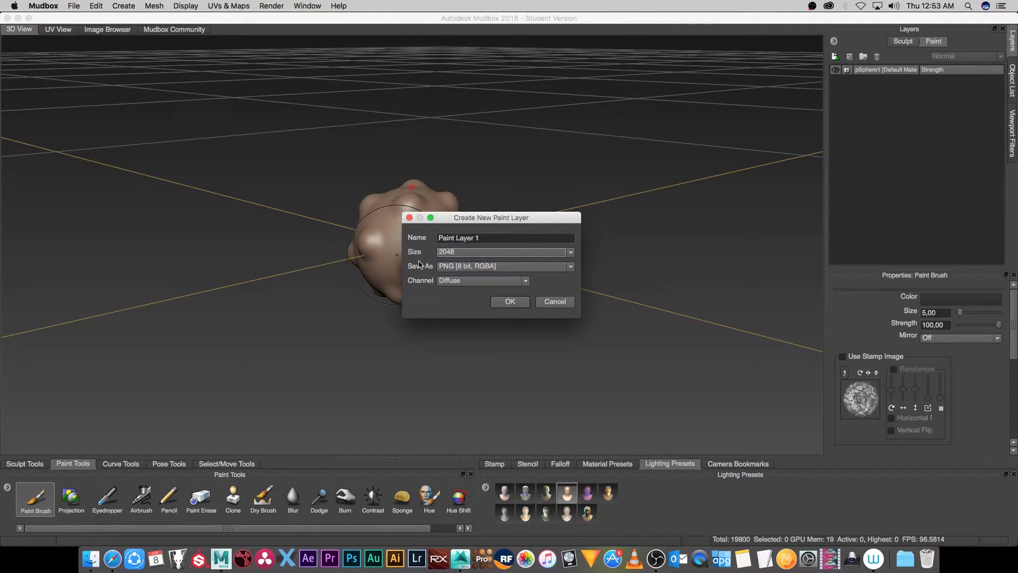
left_click(510, 302)
Step: Paint the sphere near-black all over, then switch the brush colour to pure red
mouse_move(397, 253)
left_mouse_down()
mouse_move(420, 231)
mouse_move(380, 225)
mouse_move(380, 196)
mouse_move(406, 195)
mouse_move(354, 267)
mouse_move(349, 252)
mouse_move(392, 252)
mouse_move(410, 270)
mouse_move(409, 300)
mouse_move(438, 263)
mouse_move(441, 233)
mouse_move(436, 214)
mouse_move(411, 196)
mouse_move(451, 250)
mouse_move(418, 197)
mouse_move(430, 190)
mouse_move(461, 228)
mouse_move(457, 289)
left_mouse_up()
mouse_move(518, 252)
left_mouse_down("alt")
mouse_move(408, 229)
mouse_move(415, 194)
mouse_move(392, 233)
mouse_move(403, 284)
mouse_move(409, 265)
mouse_move(426, 274)
mouse_move(425, 244)
mouse_move(448, 269)
mouse_move(537, 297)
left_mouse_up("alt")
left_click(945, 300)
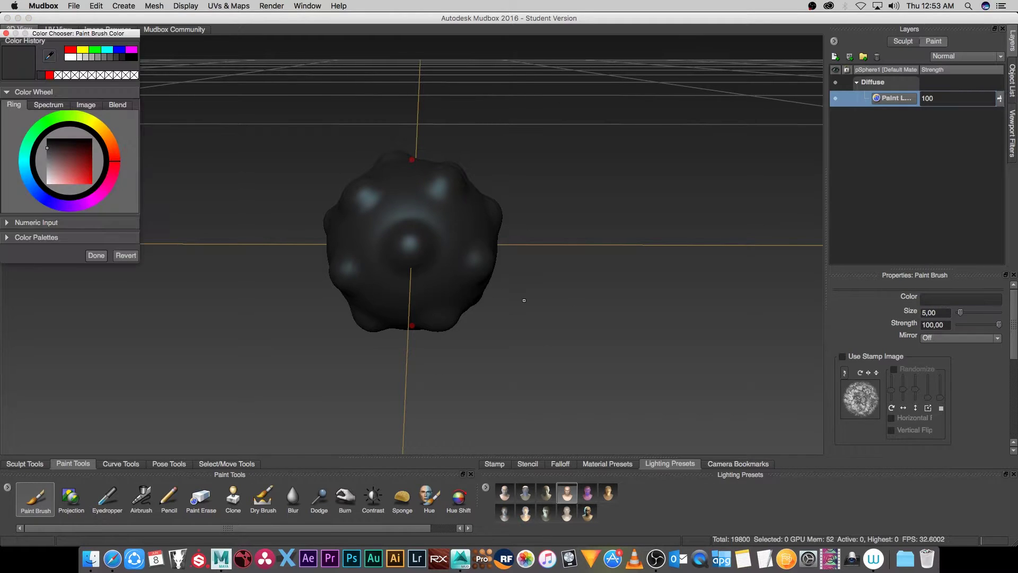
left_click_drag(80, 177, 106, 201)
left_click(96, 255)
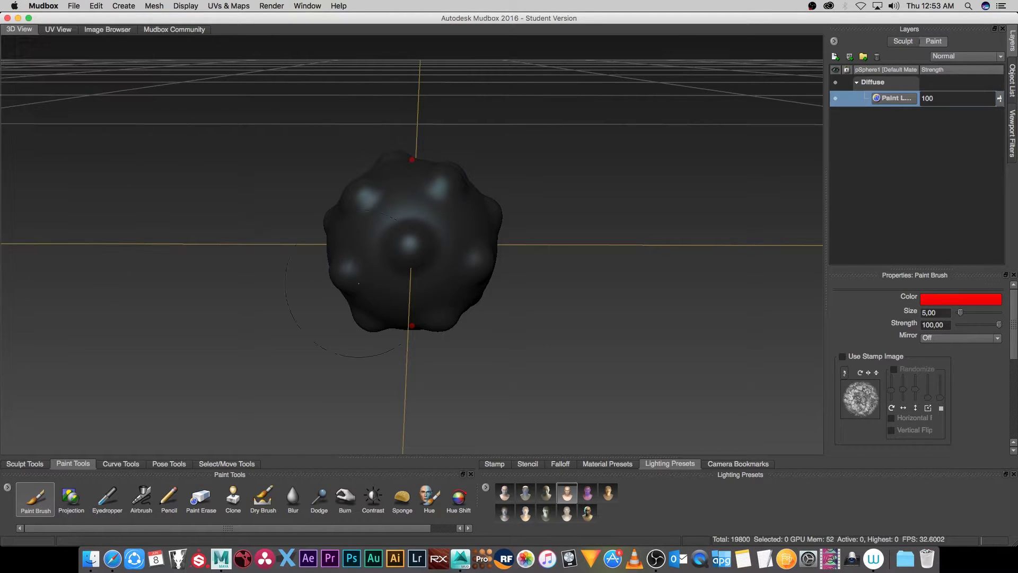
Step: Set brush size to 1 and paint red spots on the sphere's bumps
double_click(939, 313)
type("1")
key("Return")
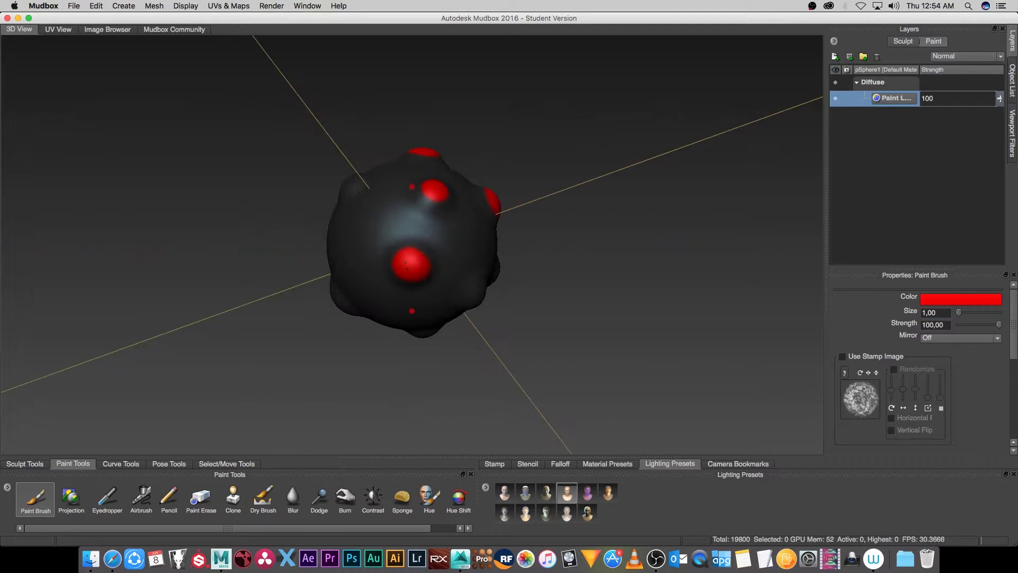
left_click_drag(403, 266, 449, 238, "alt")
right_click_drag(449, 238, 423, 162, "alt")
left_click_drag(423, 162, 495, 215, "alt")
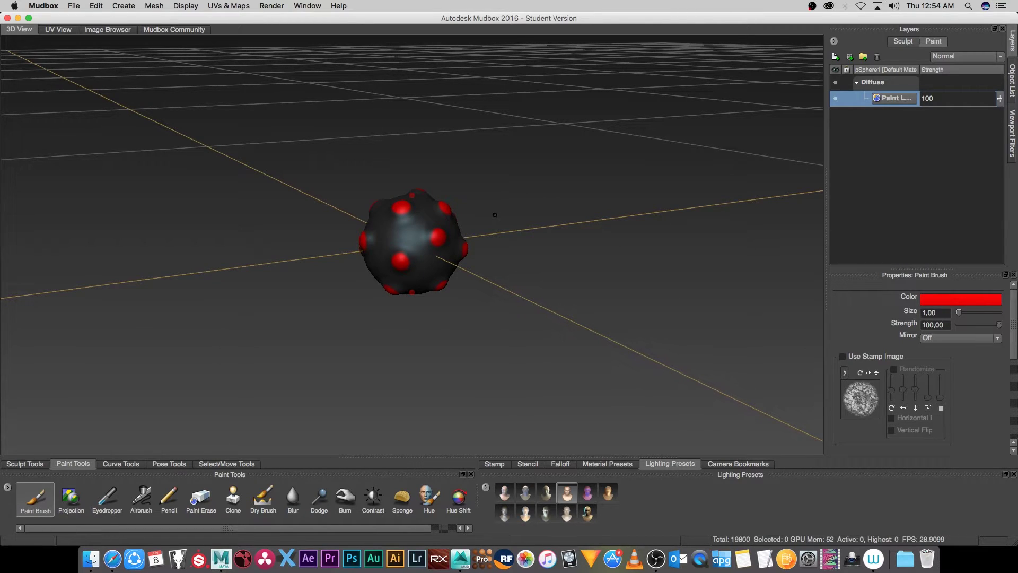
left_click_drag(389, 303, 411, 171, "alt")
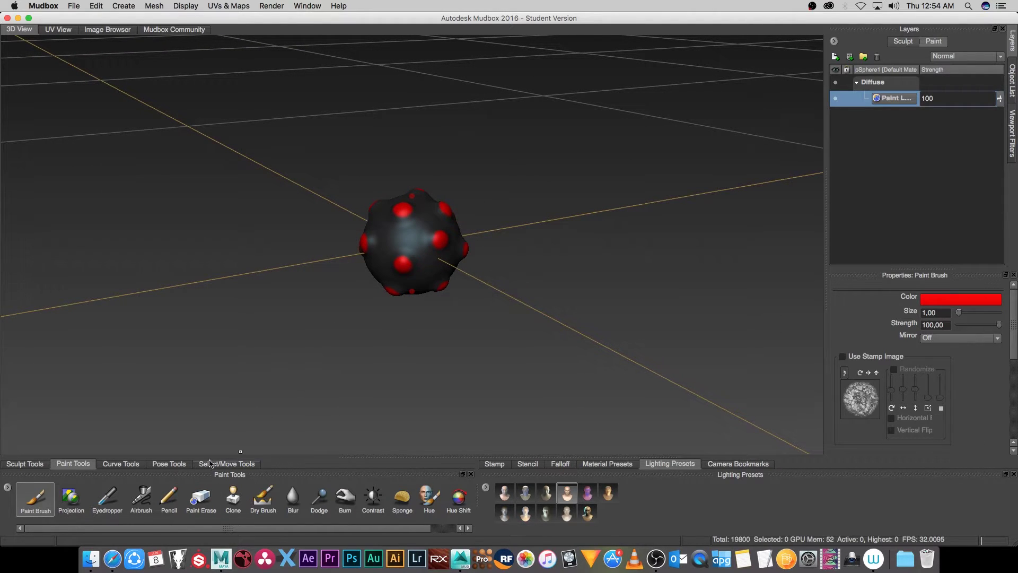
Step: Select the whole sphere mesh using the Objects selection tool
left_click(224, 464)
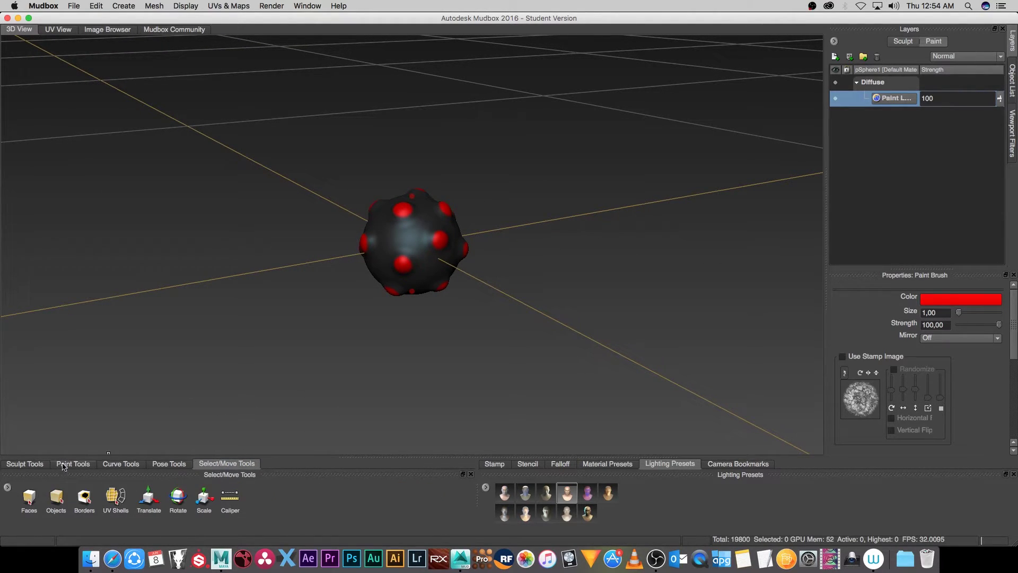
left_click(57, 498)
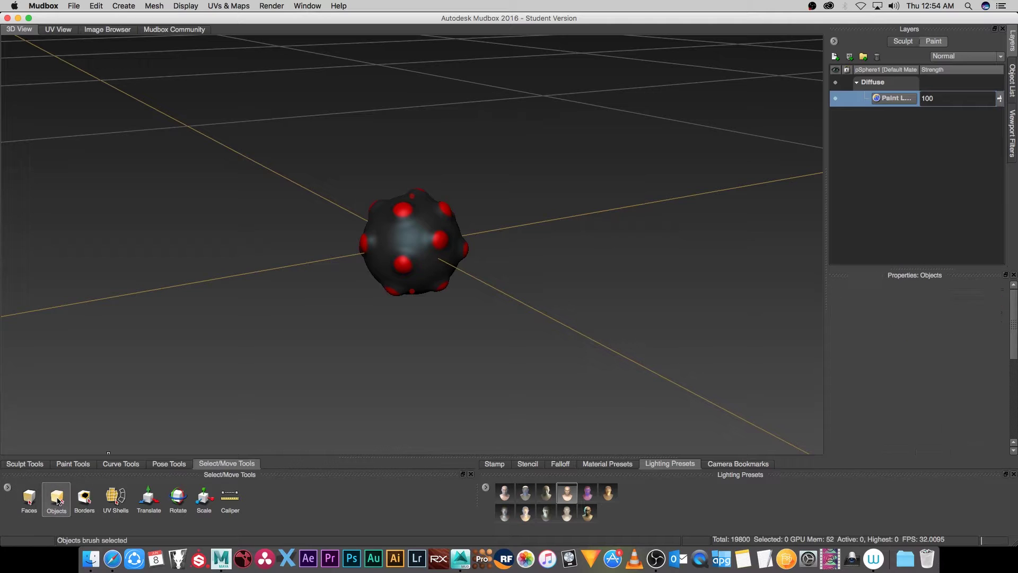
left_click(412, 235)
left_click_drag(411, 235, 133, 191, "alt")
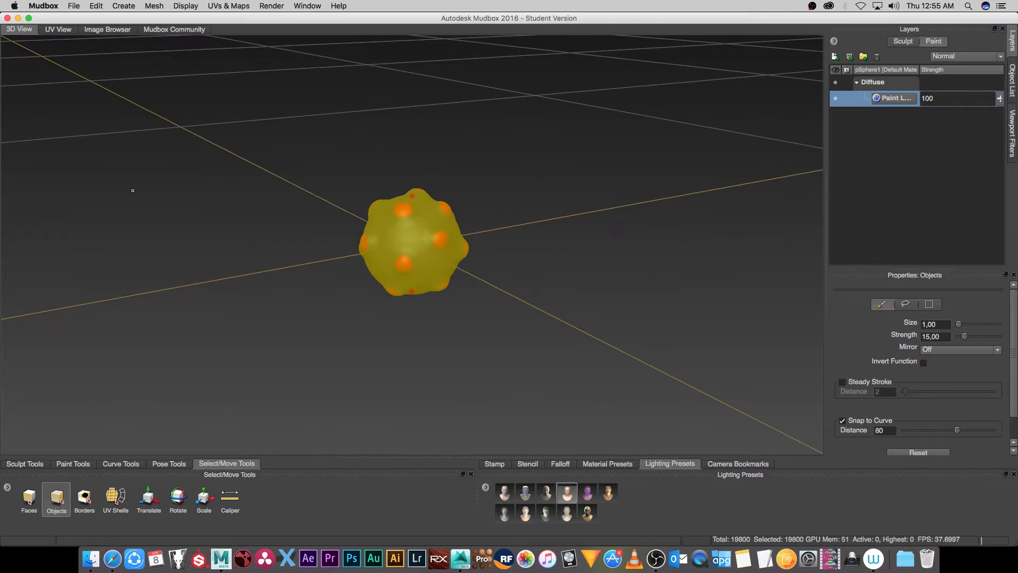
Step: Use Export Selection to save the sphere as Mesh_new.obj in Tutorial - Maya To Mudbox
left_click(74, 5)
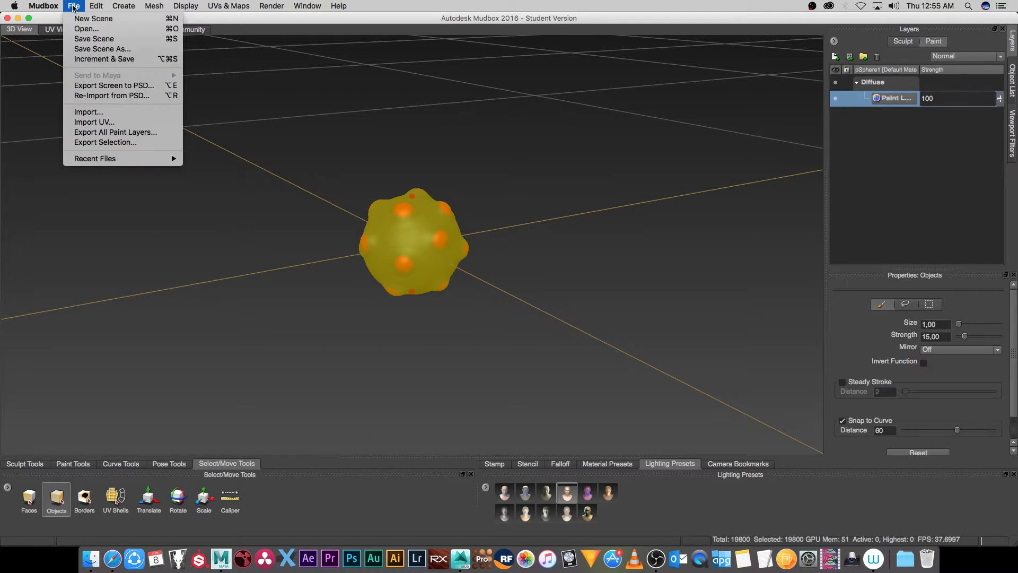
left_click(108, 143)
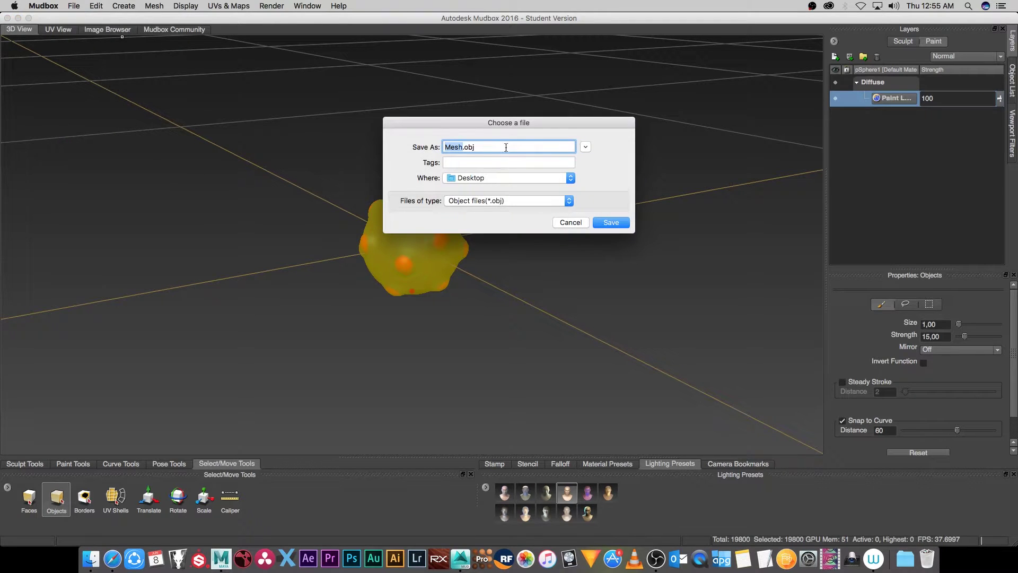
left_click(571, 177)
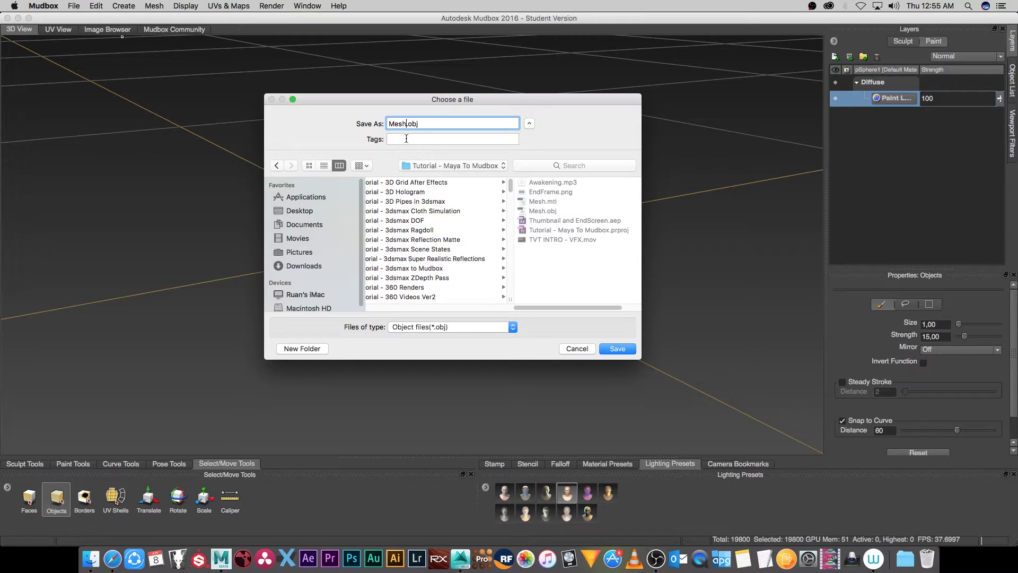
type("ew")
left_click(618, 350)
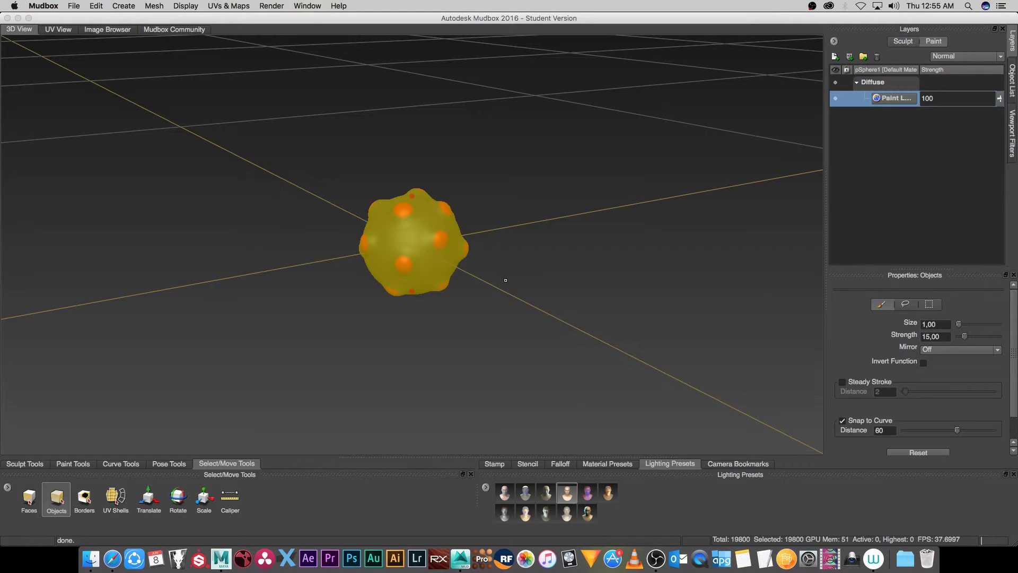
Step: Export All Paint Layers with the path template pointing to the Tutorial - Maya To Mudbox folder
left_click(73, 7)
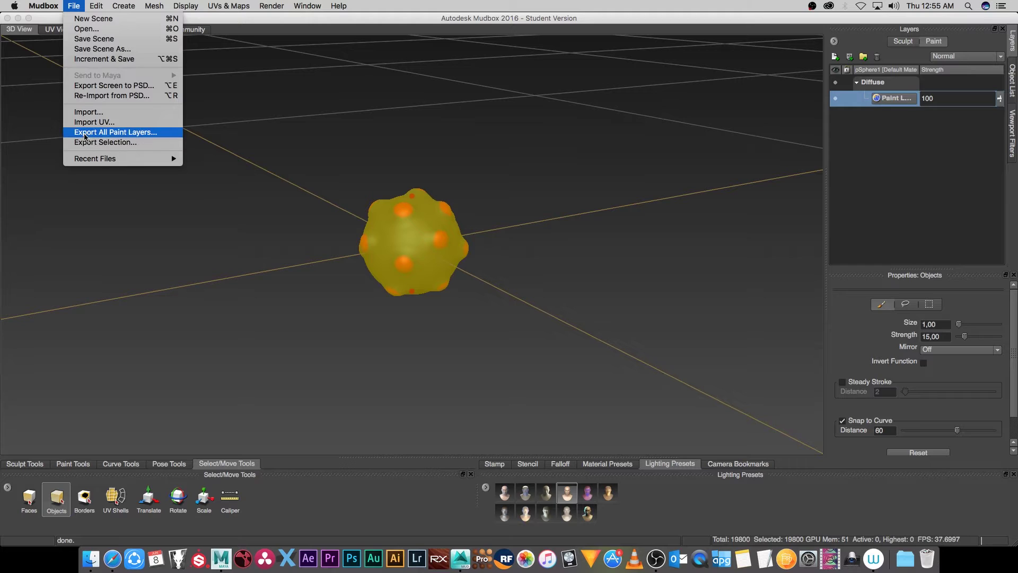
left_click(120, 133)
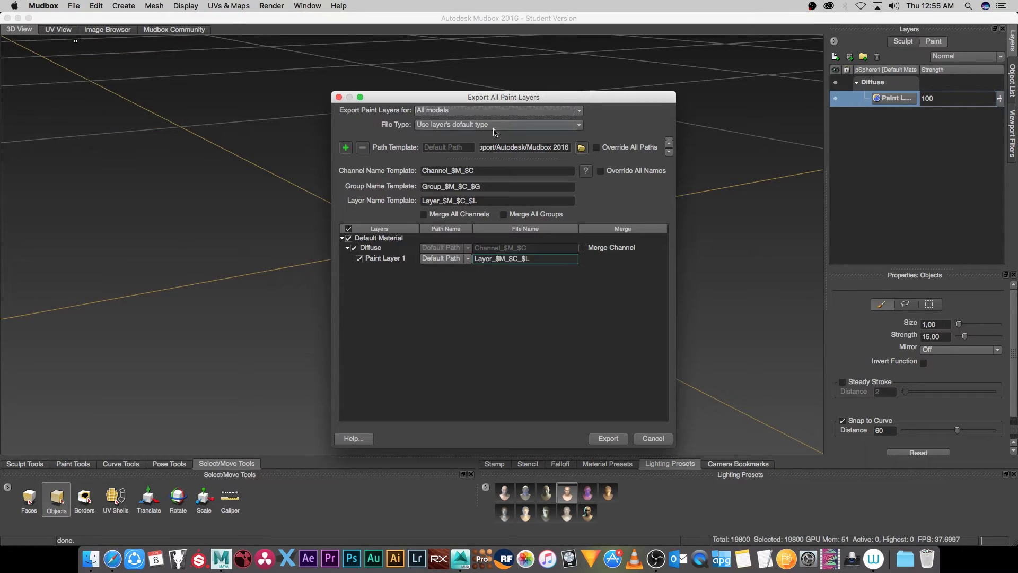
left_click_drag(454, 97, 403, 85)
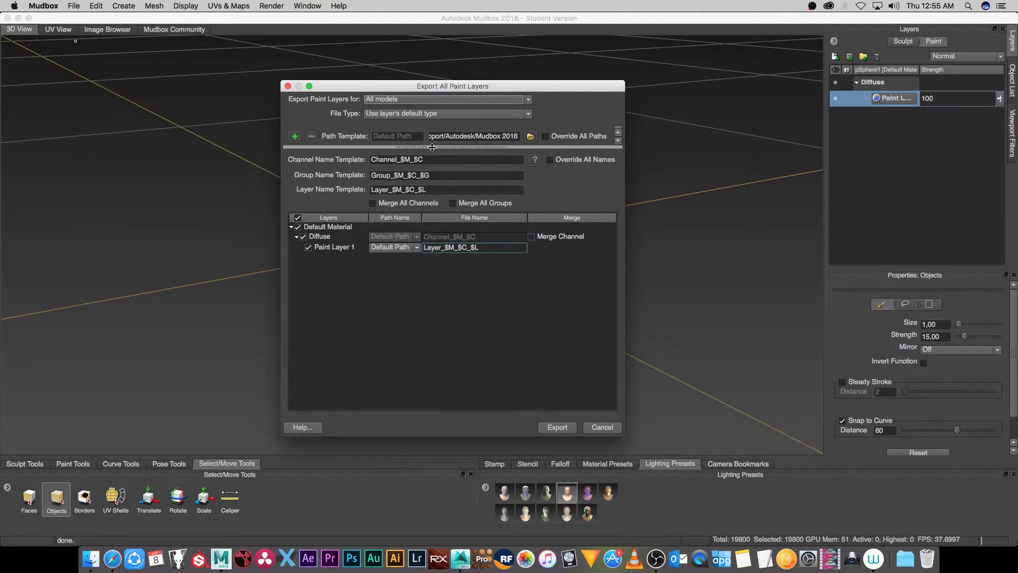
left_click(530, 137)
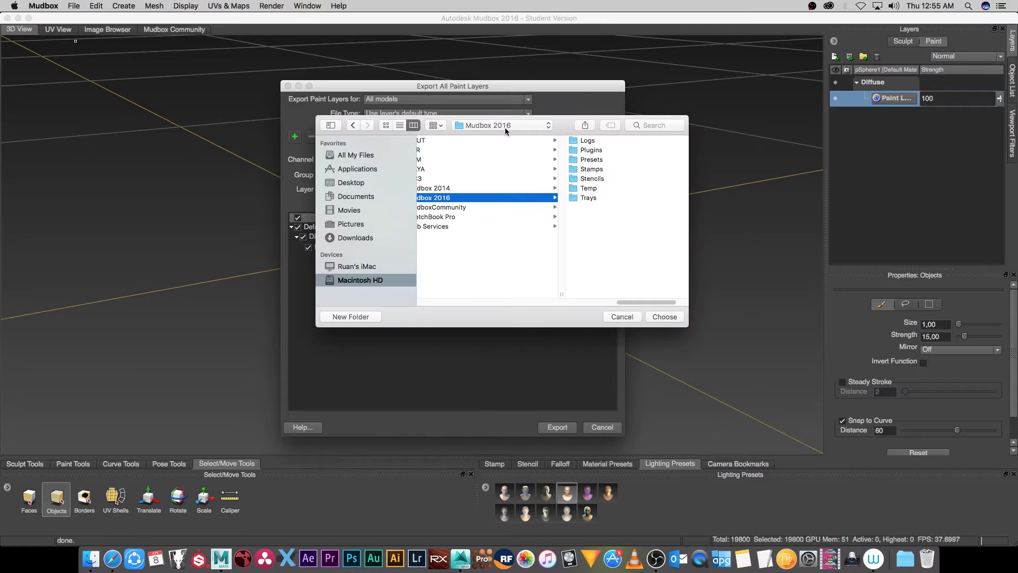
left_click(665, 317)
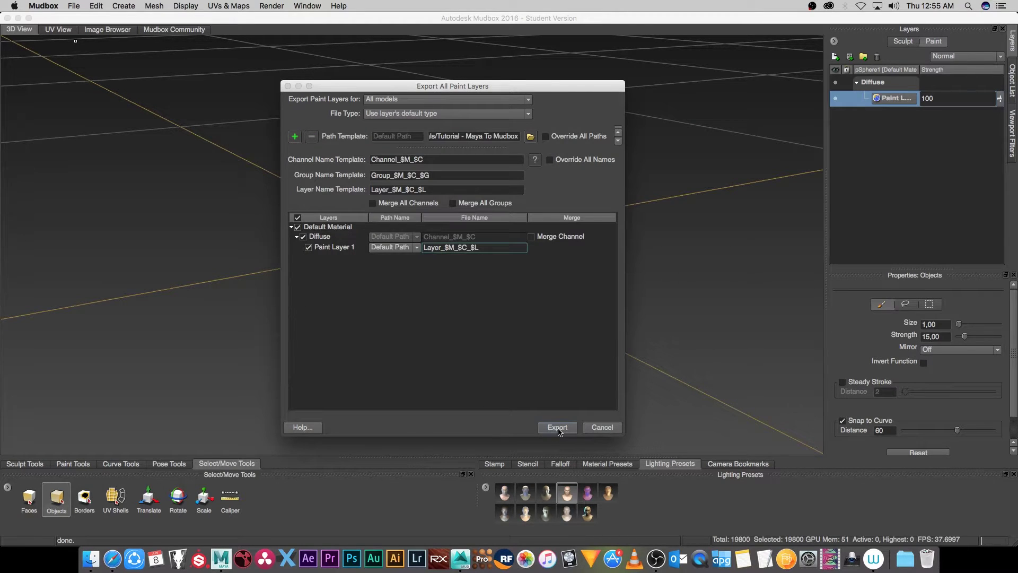
left_click(560, 430)
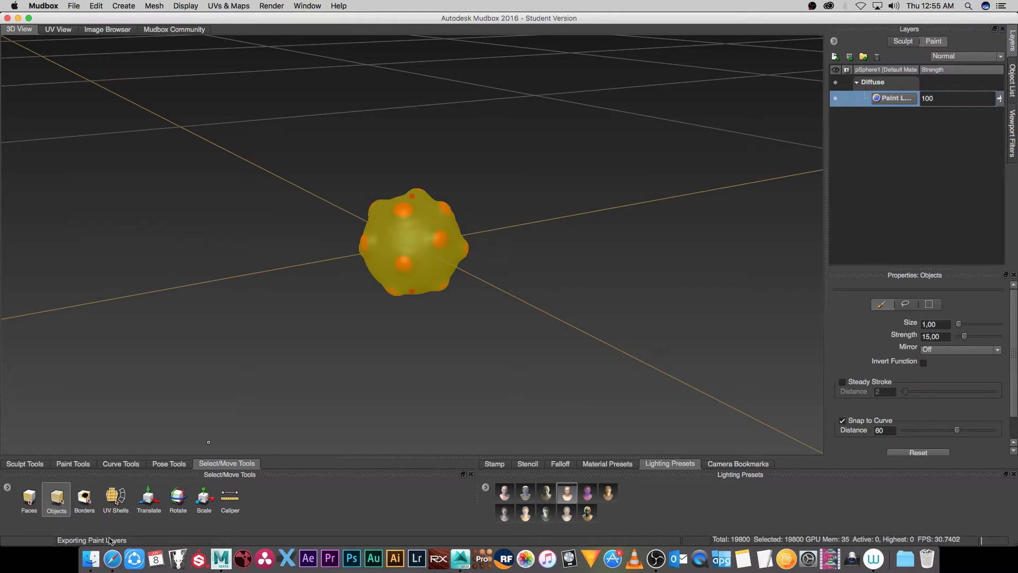
Step: Check the Mesh_new.obj and Paint Layer 1.png previews in Finder, then return to Maya
left_click(91, 558)
left_click(626, 151)
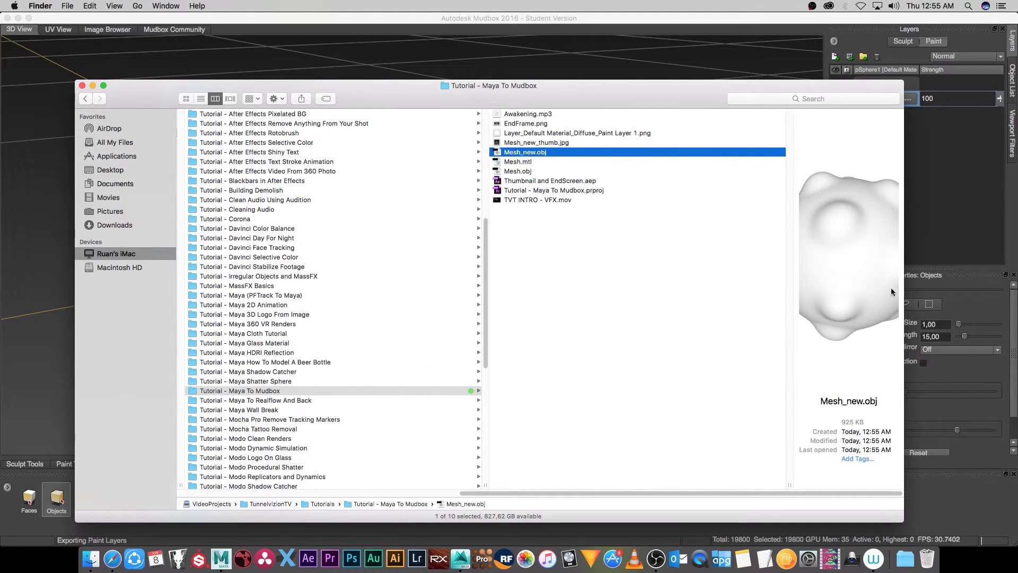
left_click_drag(788, 480, 687, 471)
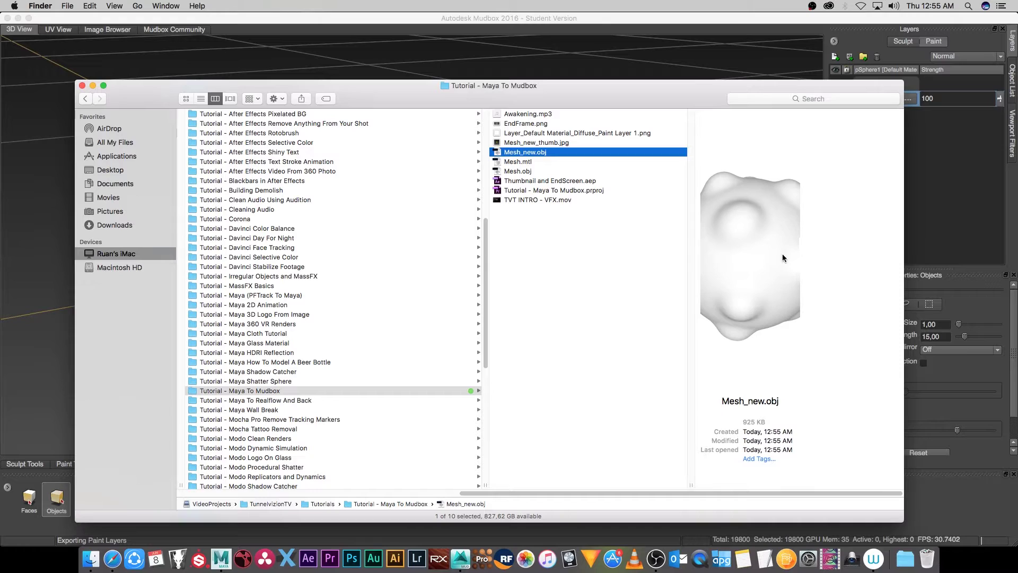
mouse_move(757, 259)
left_mouse_down()
mouse_move(807, 241)
mouse_move(748, 253)
left_mouse_up()
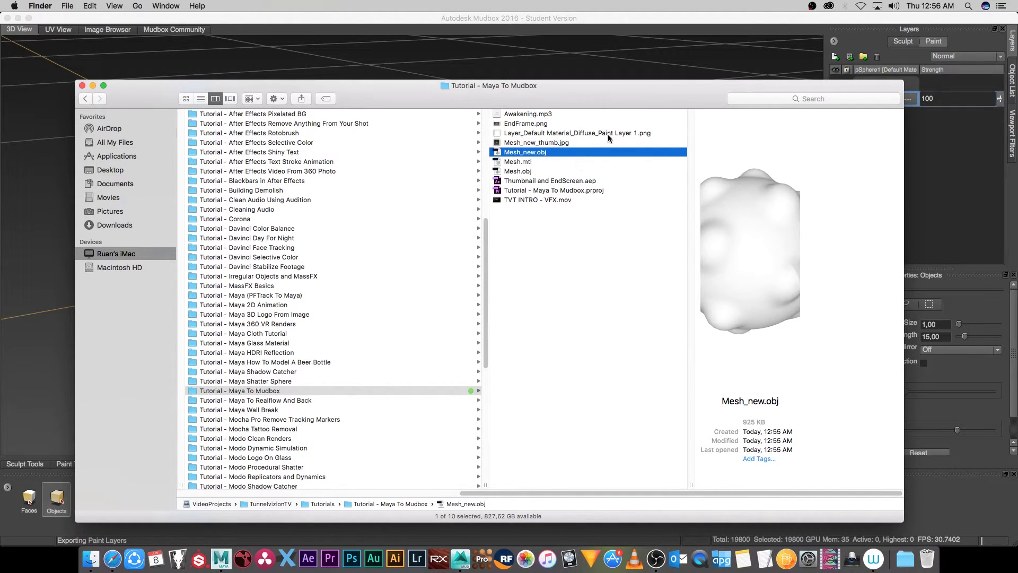
left_click(578, 133)
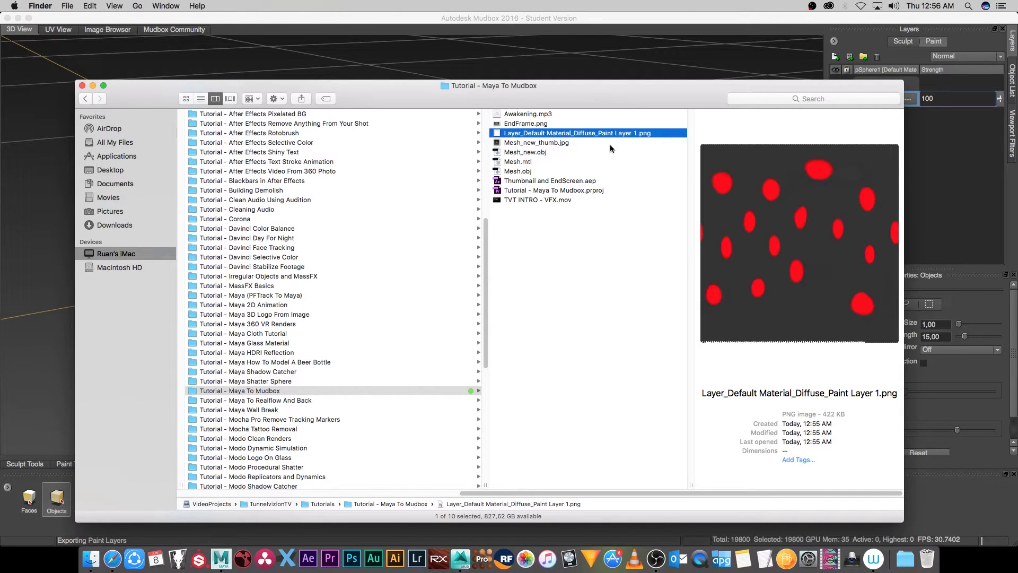
left_click(220, 557)
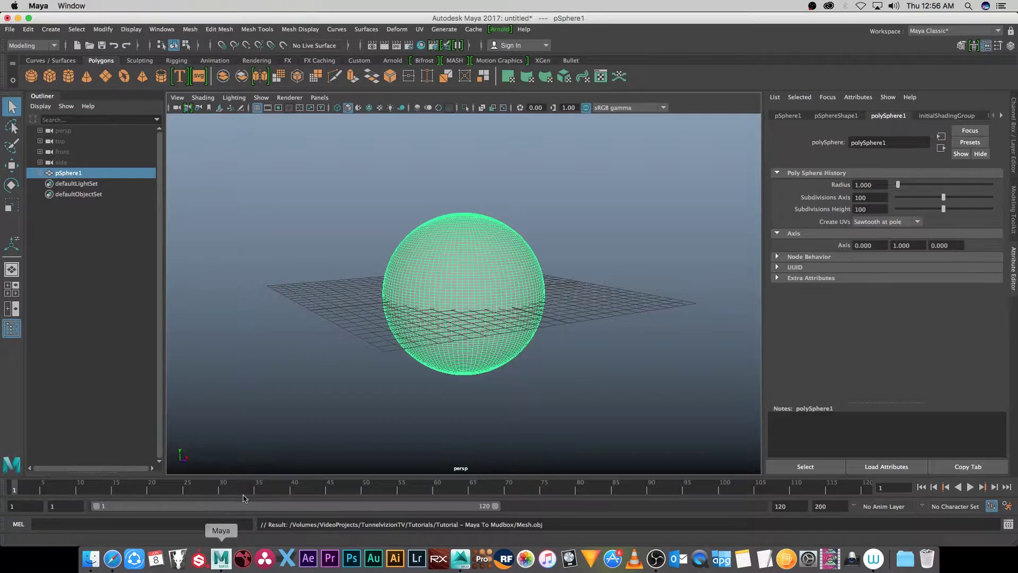
Step: Delete the original pSphere1 from the scene
left_click_drag(543, 227, 555, 249, "alt")
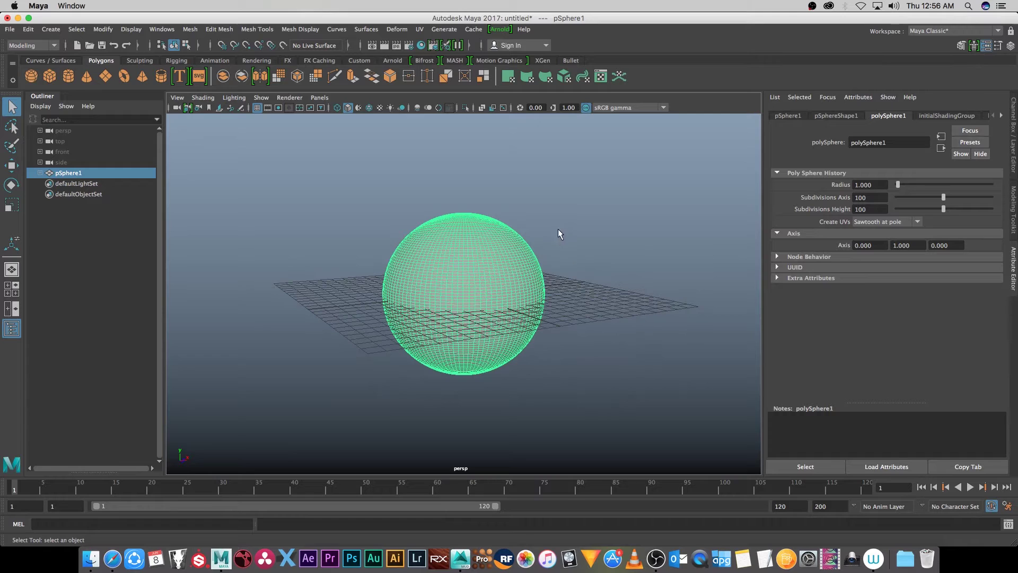
left_click(551, 258)
left_click_drag(558, 202, 437, 345)
key("Delete")
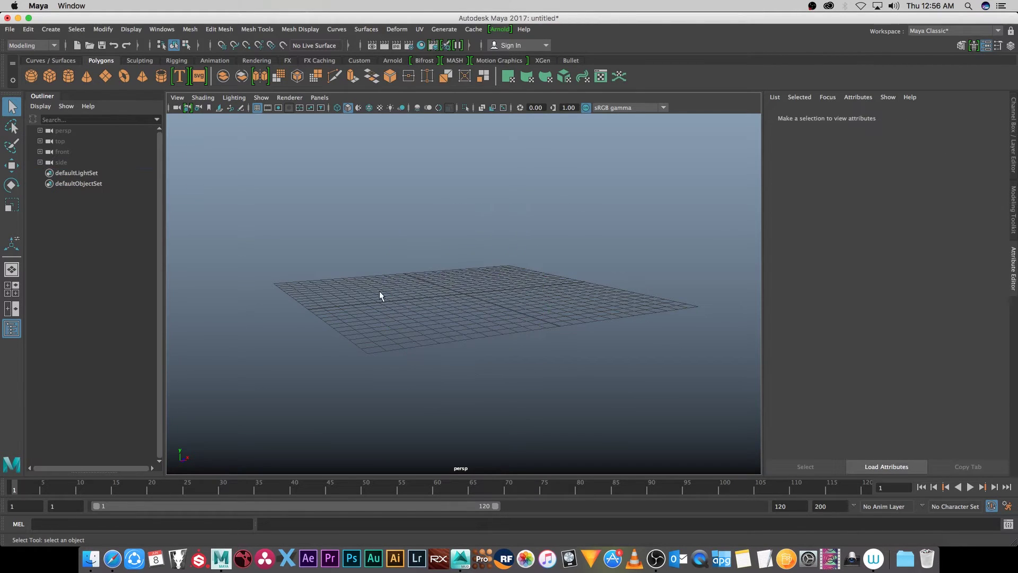
Step: Import Mesh_new.obj, bringing in the sculpted Mesh_new:pSphere1_0 mesh
left_click(9, 32)
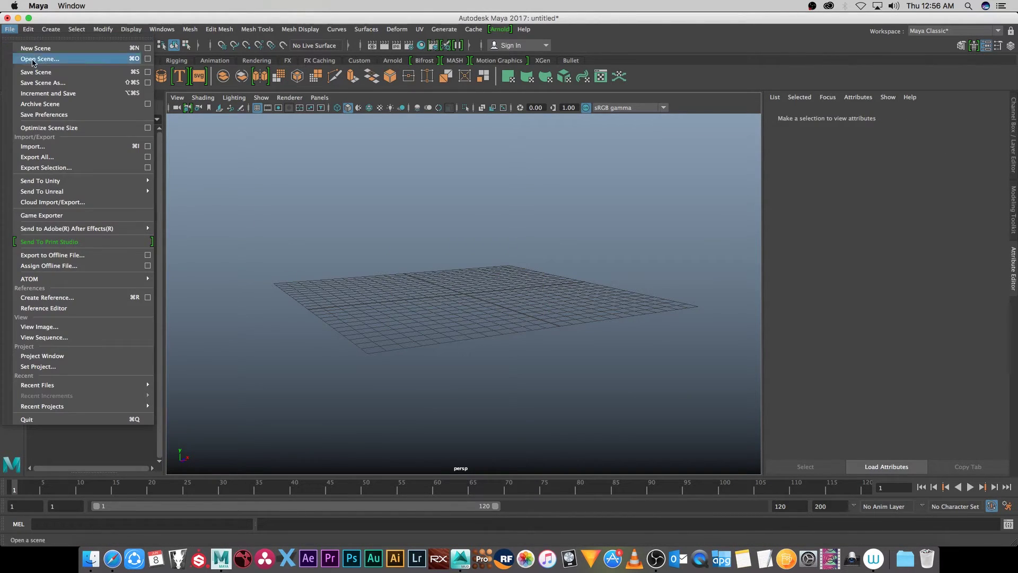
left_click(38, 148)
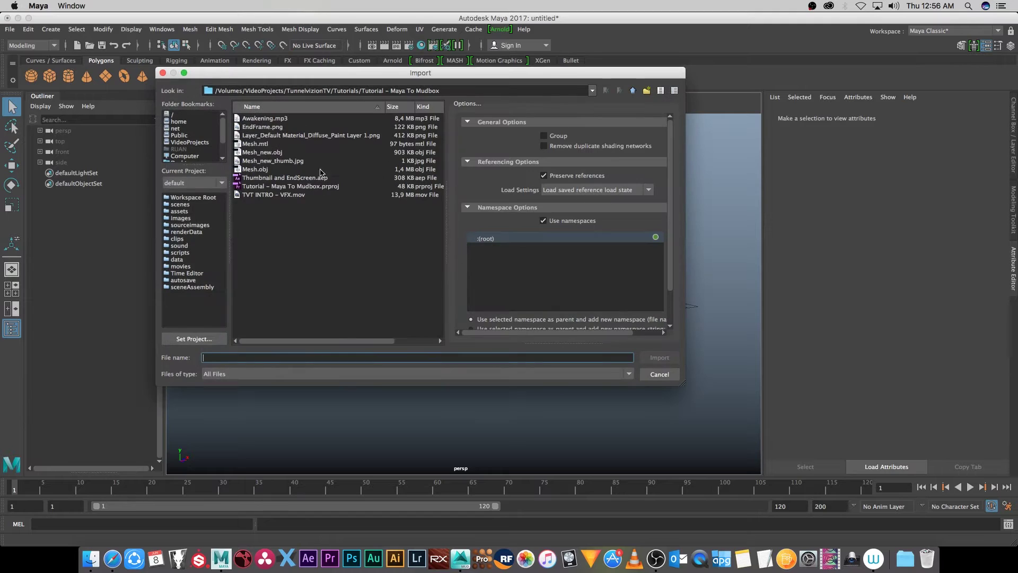
left_click(267, 154)
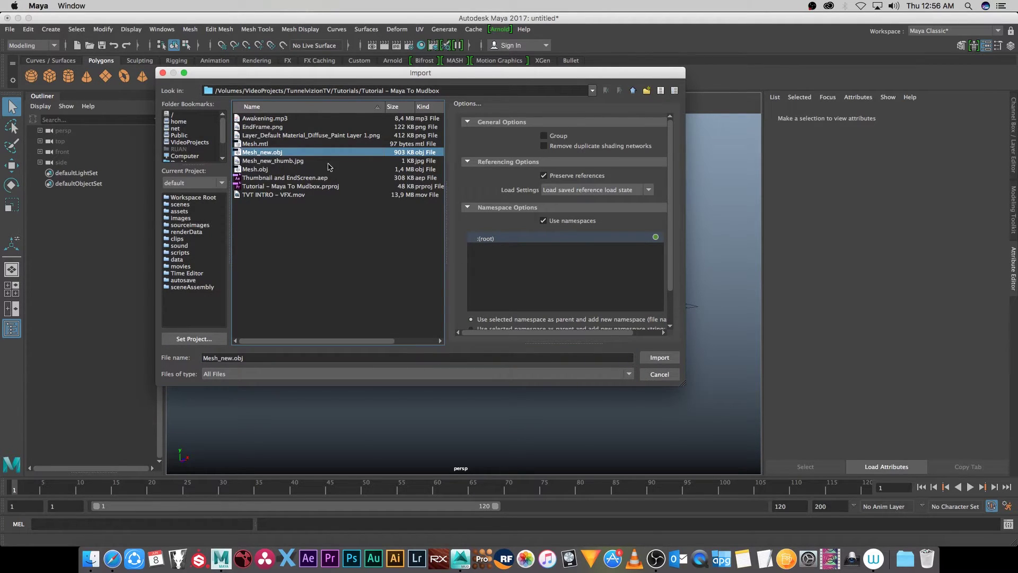
left_click(658, 358)
left_click_drag(555, 349, 516, 360, "alt")
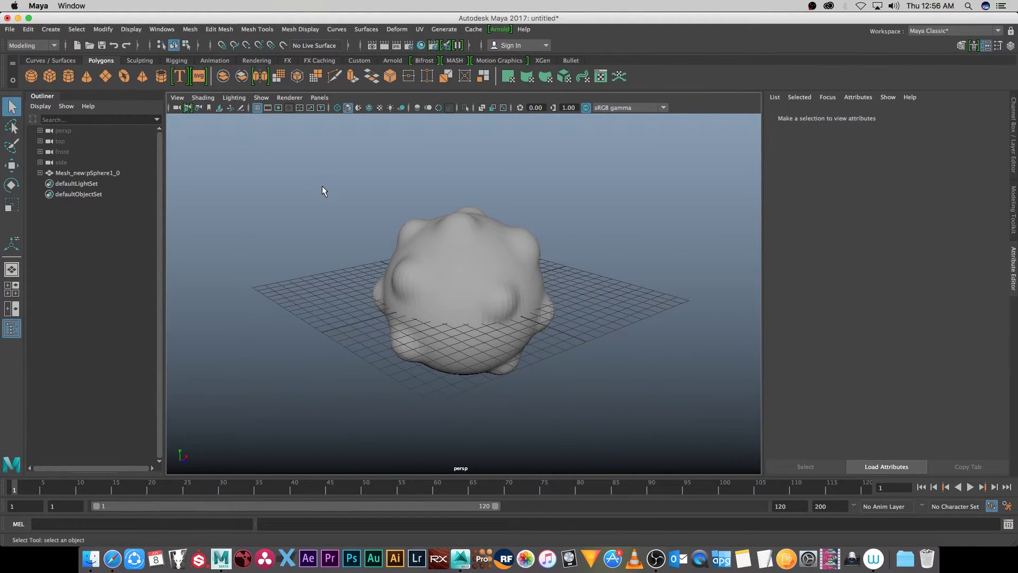
left_click_drag(490, 235, 542, 233, "alt")
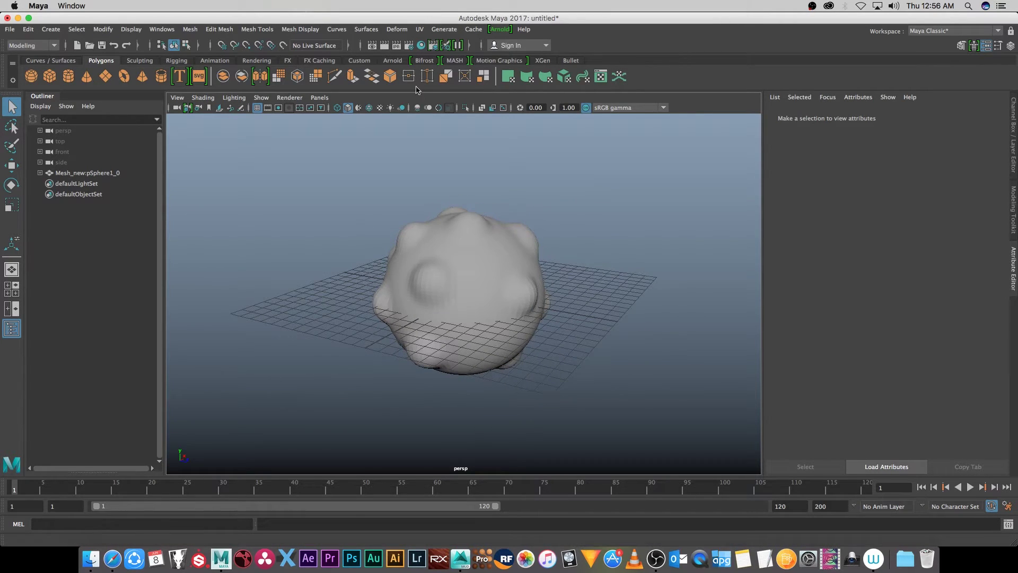
Step: In Hypershade, create an aiStandard material and map a File texture to its diffuse Color
left_click(422, 45)
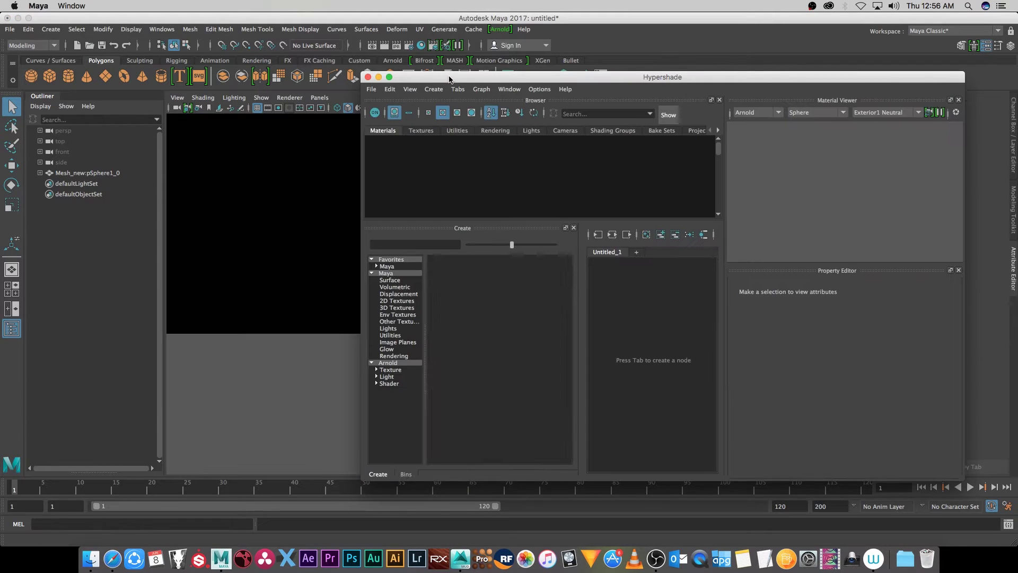
left_click_drag(449, 79, 452, 64)
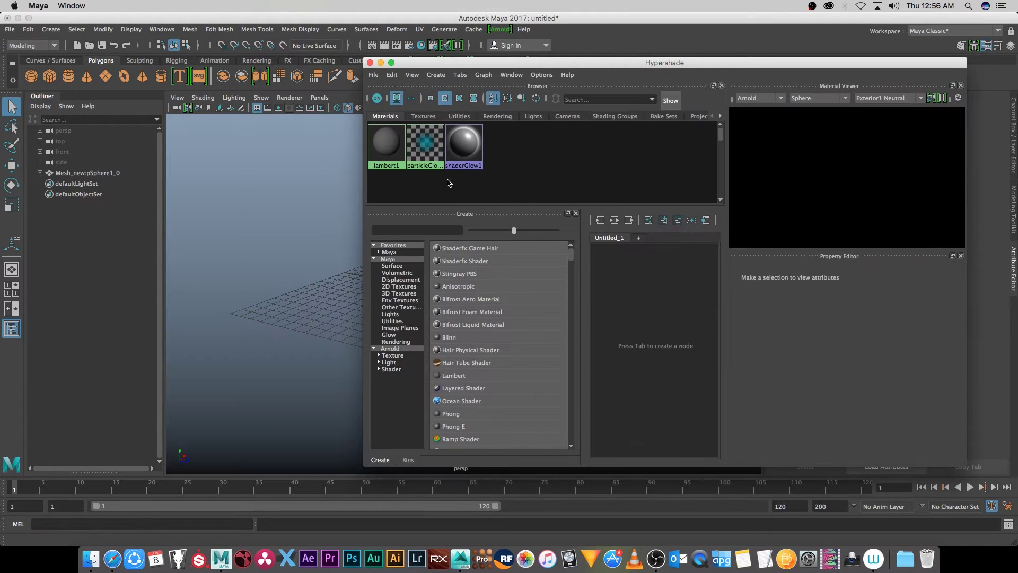
left_click(378, 369)
left_click(397, 376)
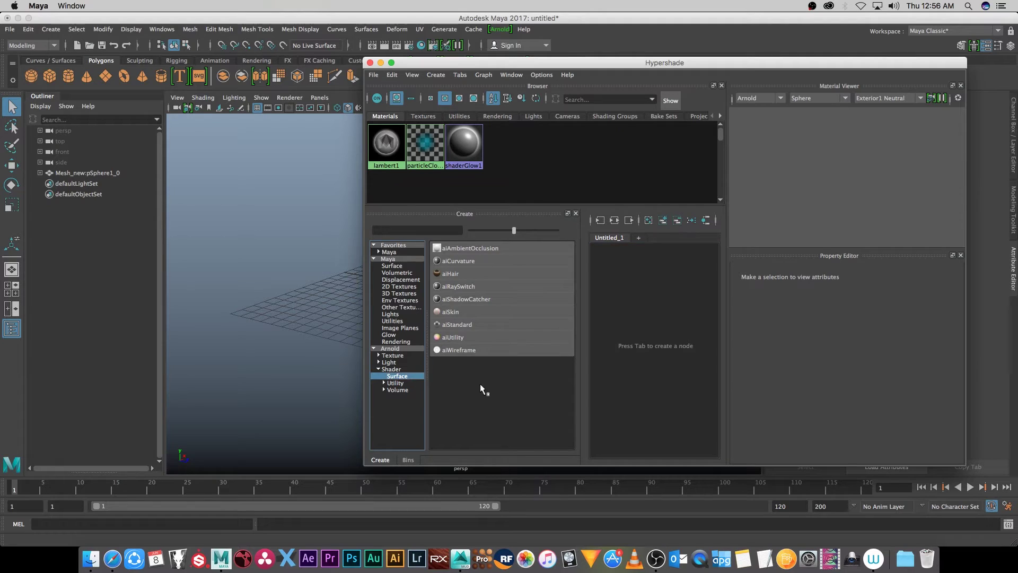
left_click(449, 324)
left_click_drag(549, 65, 410, 53)
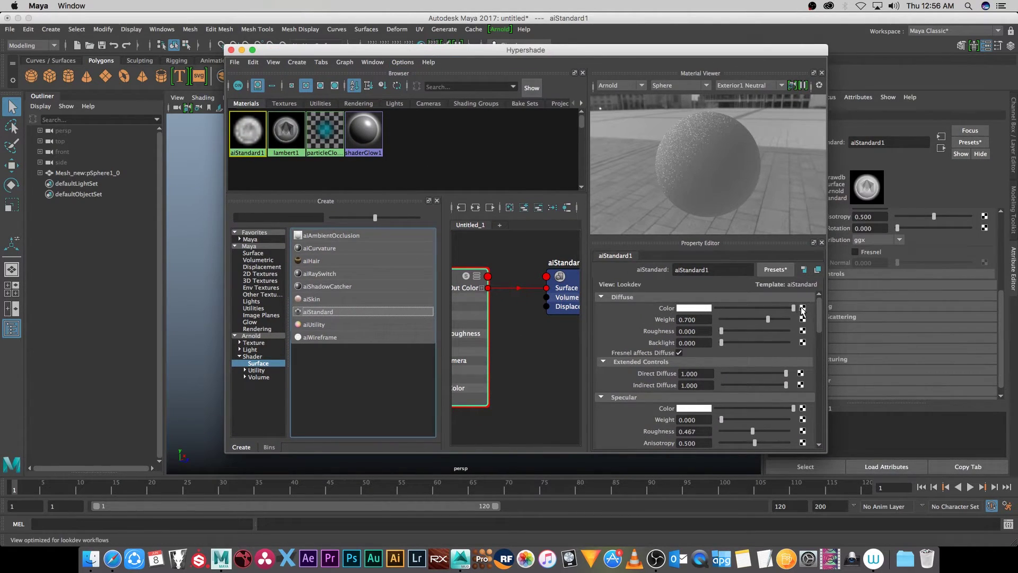
left_click(802, 310)
left_click(455, 237)
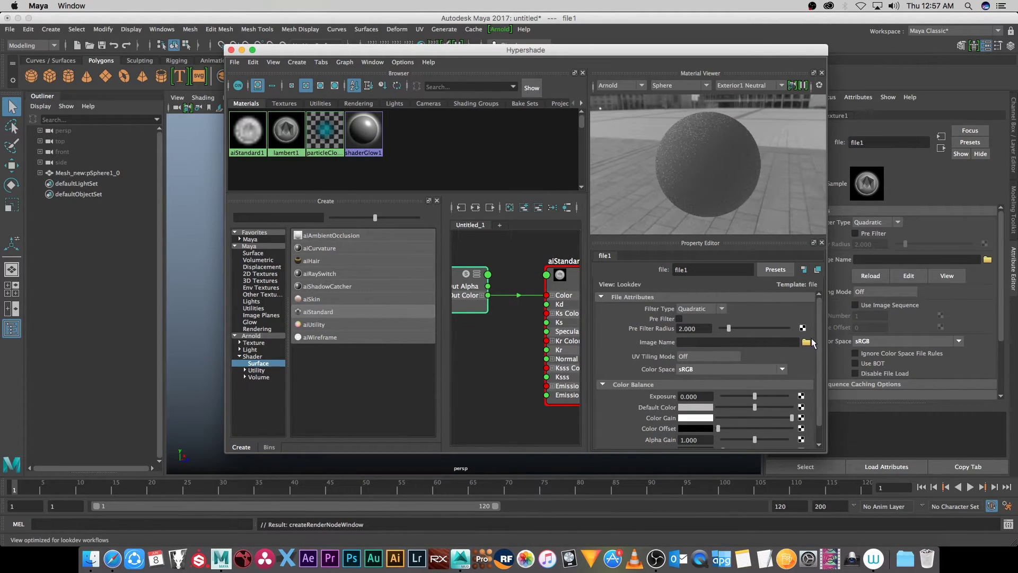
Step: Load 'Layer_Default Material_Diffuse_Paint Layer 1.png' from the Tutorial - Maya To Mudbox folder into file1
left_click(805, 343)
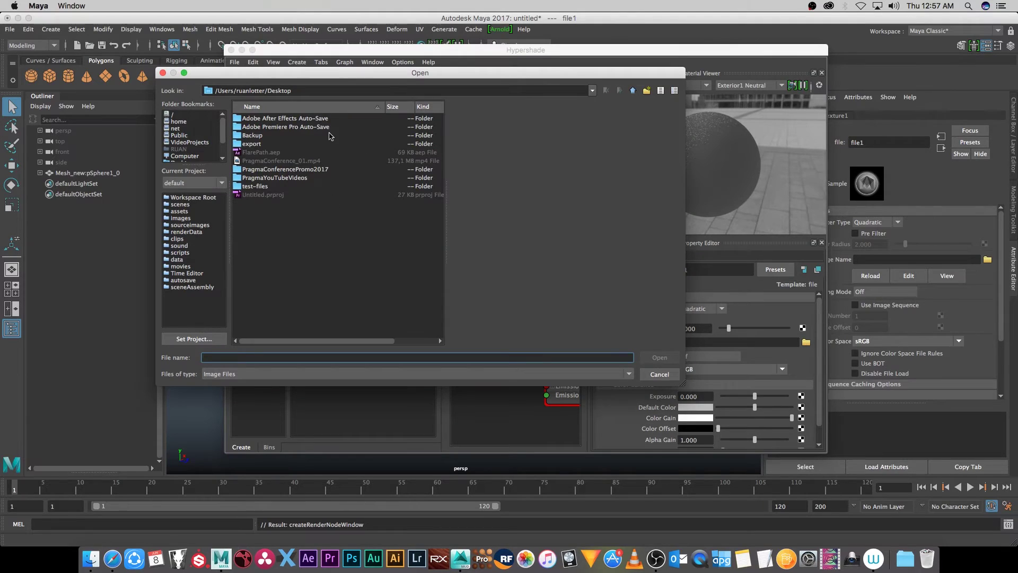
left_click(592, 91)
left_click(297, 121)
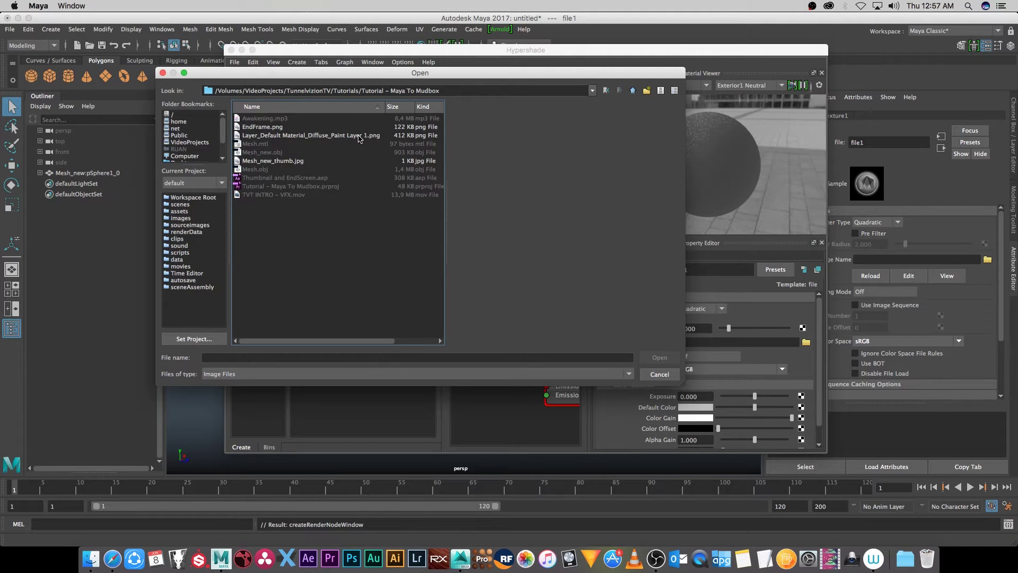
left_click(371, 136)
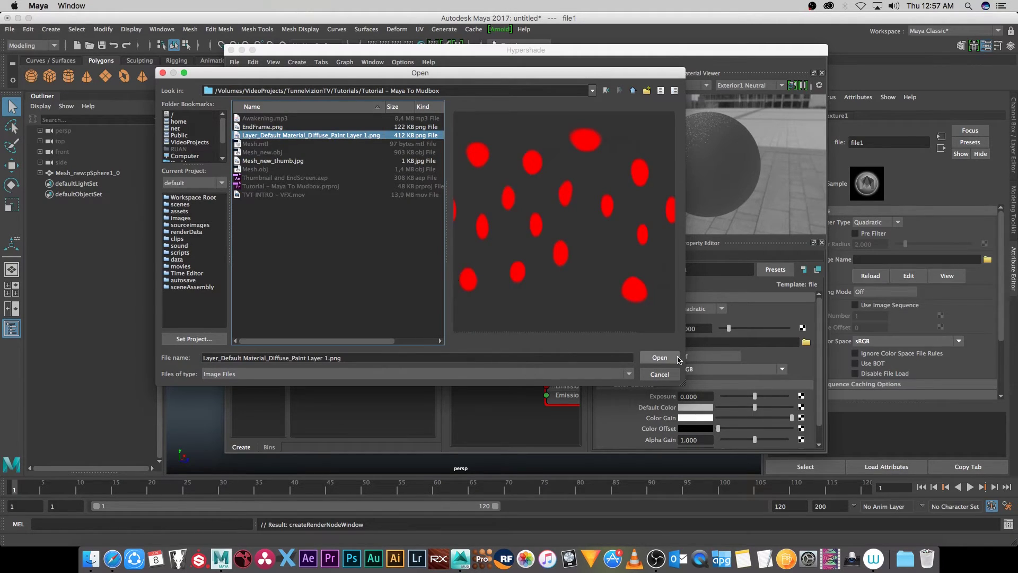
left_click(659, 358)
Step: Assign aiStandard1 to the sculpted mesh and close Hypershade
left_click_drag(386, 47, 669, 81)
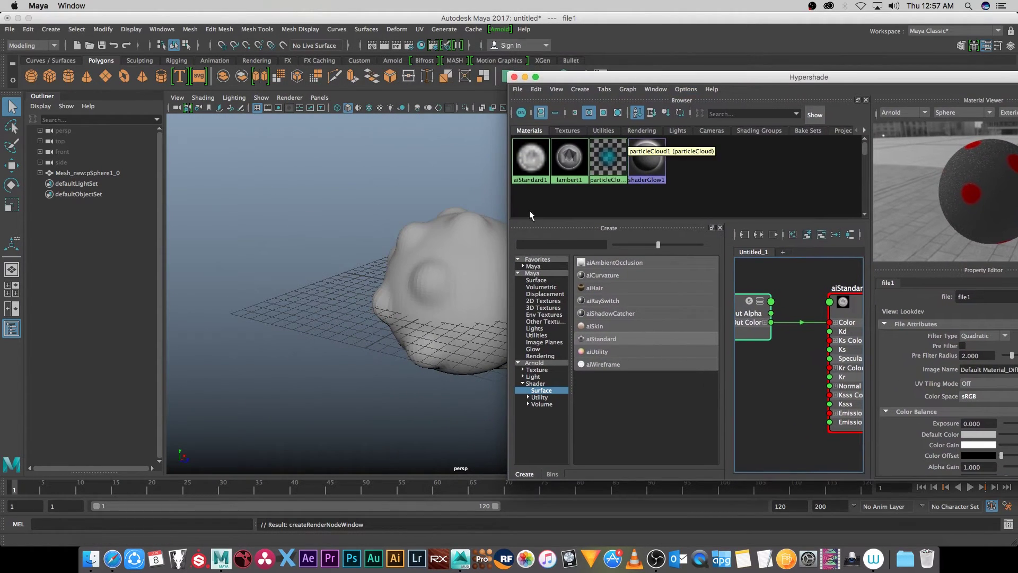
middle_click_drag(533, 159, 452, 281)
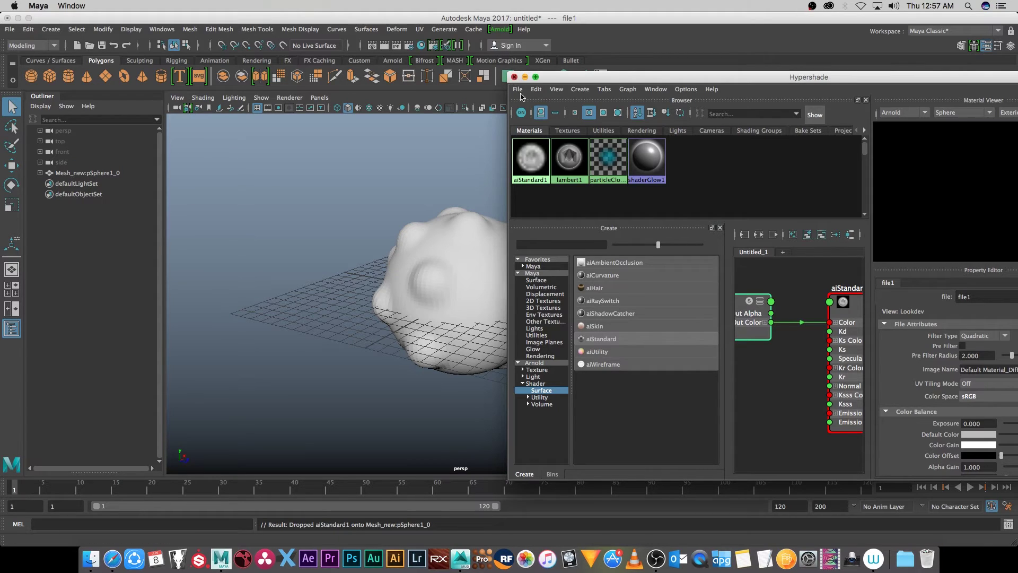
left_click(514, 77)
mouse_move(514, 259)
left_mouse_down("alt")
mouse_move(492, 281)
mouse_move(546, 277)
mouse_move(518, 268)
left_mouse_up("alt")
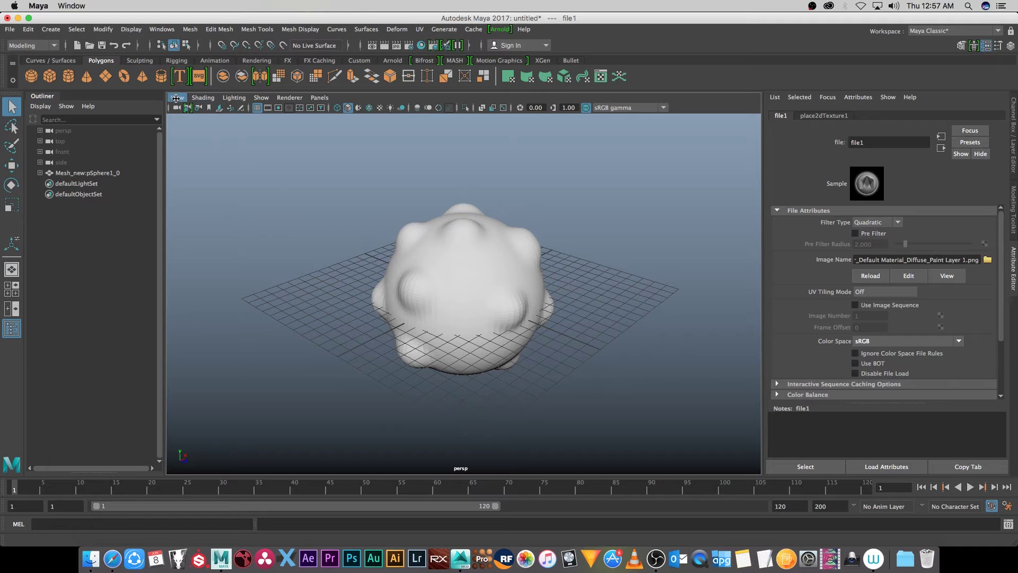
Step: Turn on Hardware Texturing in the viewport and orbit around the black mesh with red spots
left_click(202, 98)
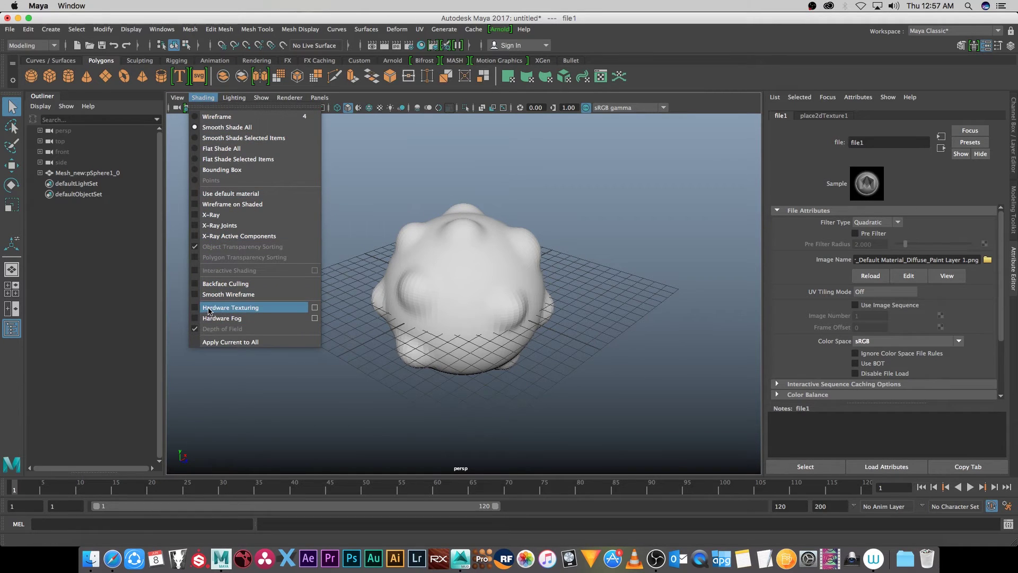
left_click(233, 308)
left_click_drag(511, 281, 525, 299, "alt")
left_click_drag(593, 297, 480, 286, "alt")
left_click_drag(539, 372, 536, 286, "alt")
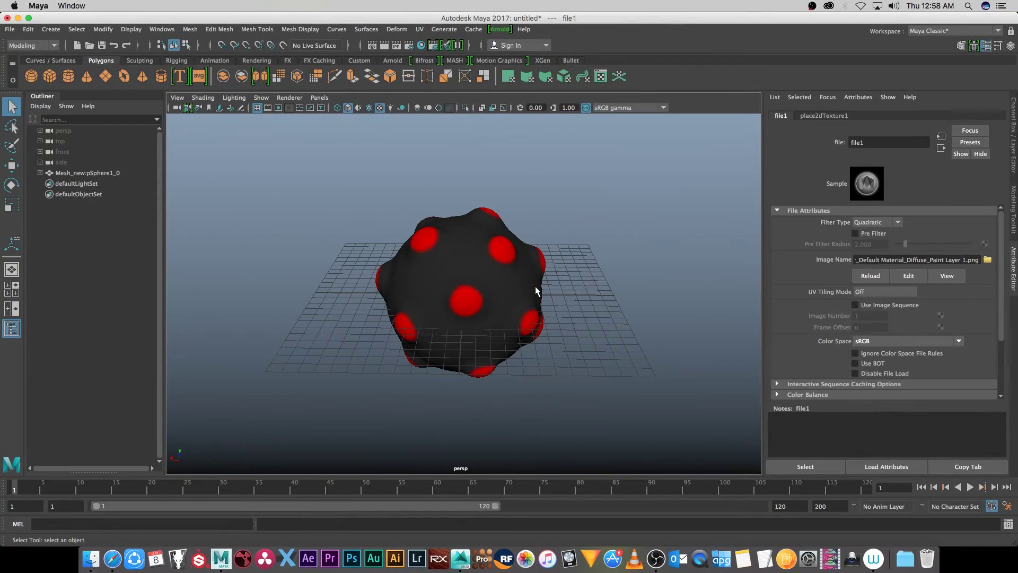